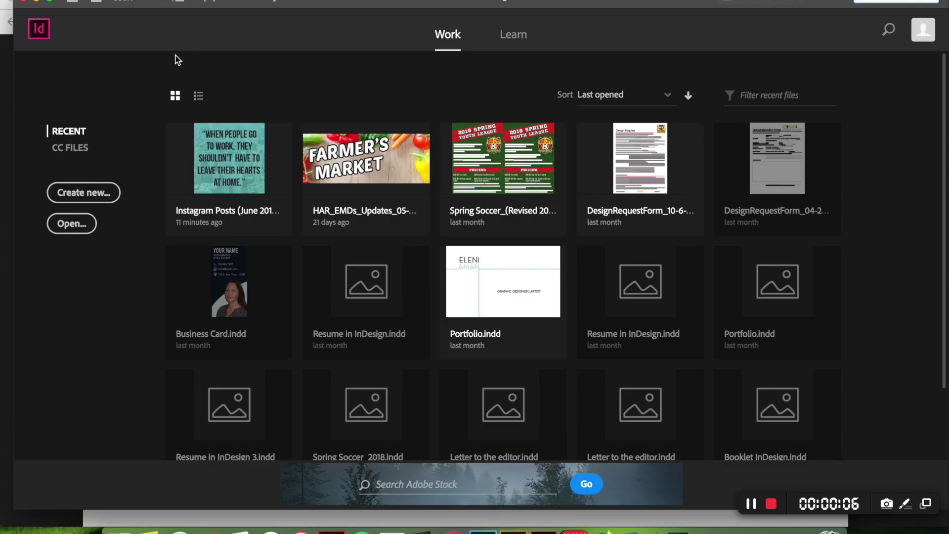
- Create a new document from the Instagram preset in pixels, with 1 page and Facing Pages off
left_click(103, 194)
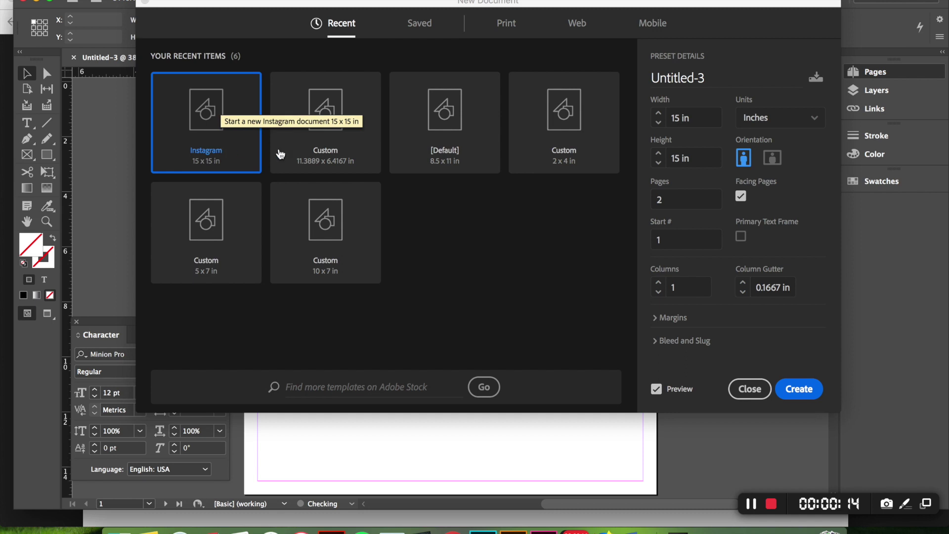
left_click(789, 121)
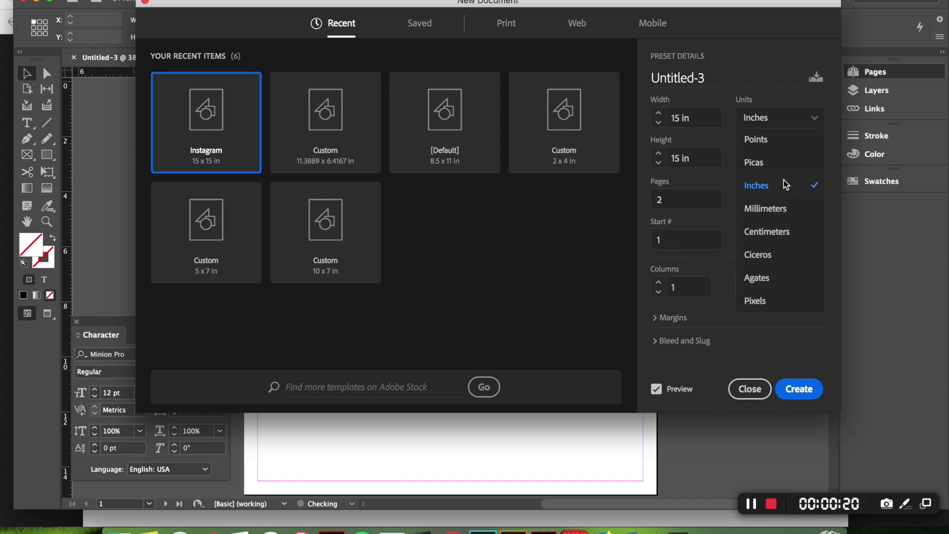
left_click(757, 301)
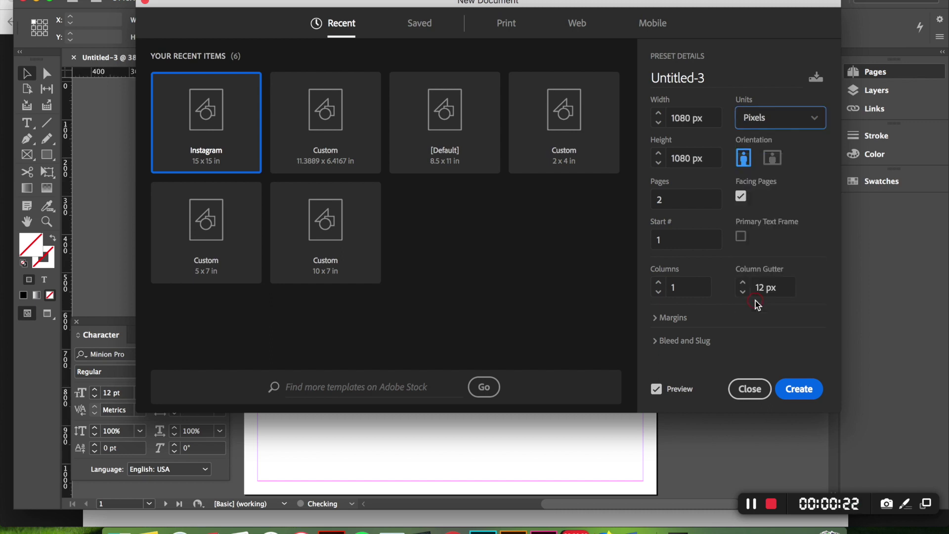
left_click(673, 201)
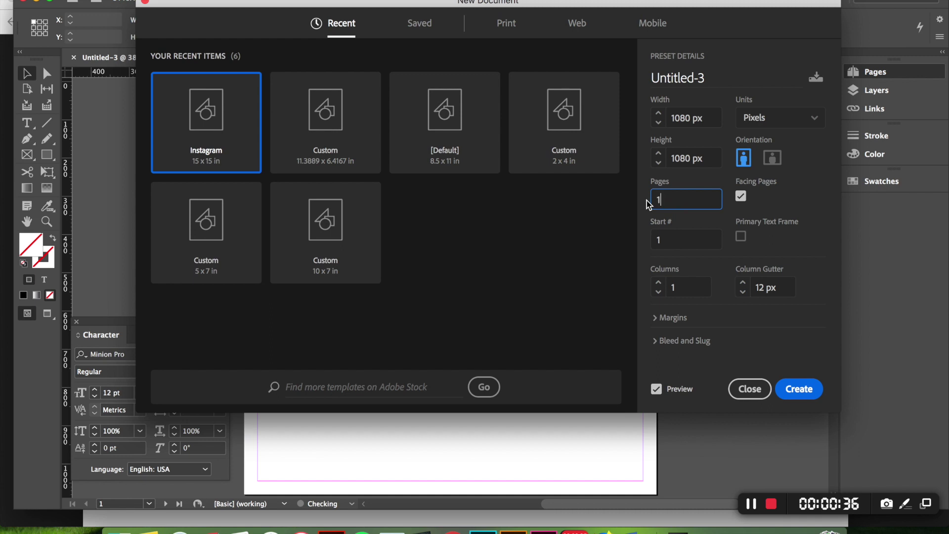
left_click(742, 198)
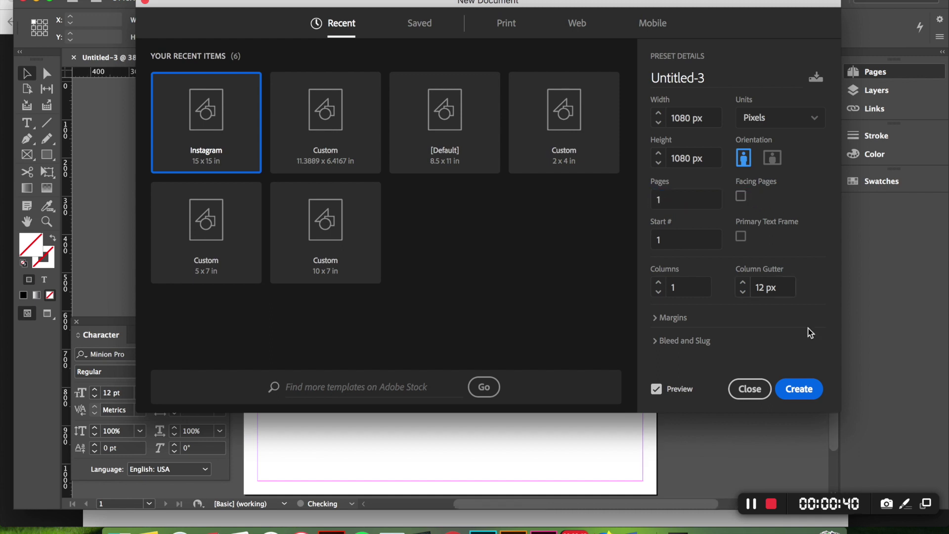
left_click(801, 395)
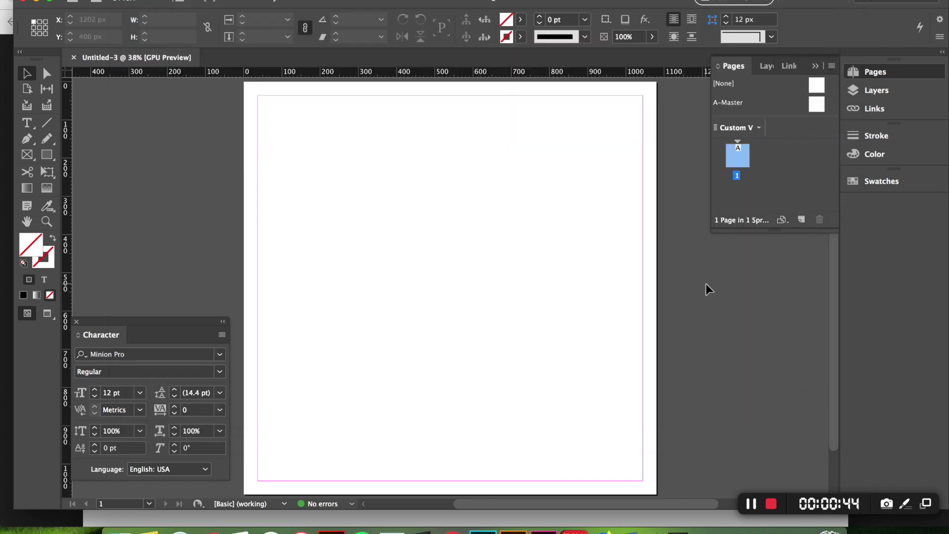
- Load Cactus_Insta.jpg from the Desktop with Place (Cmd+D), ready to drop onto the page
scroll(706, 285, "down", 2)
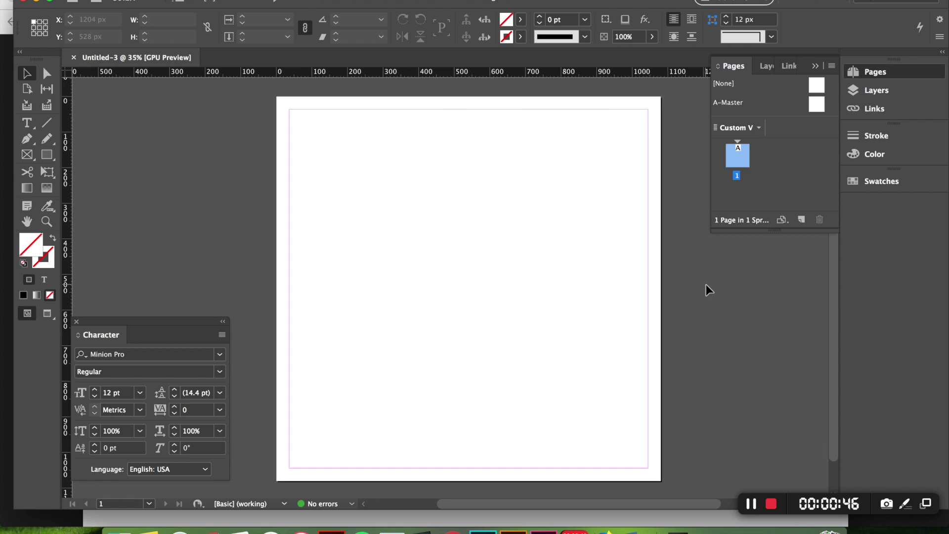
scroll(706, 285, "up", 1)
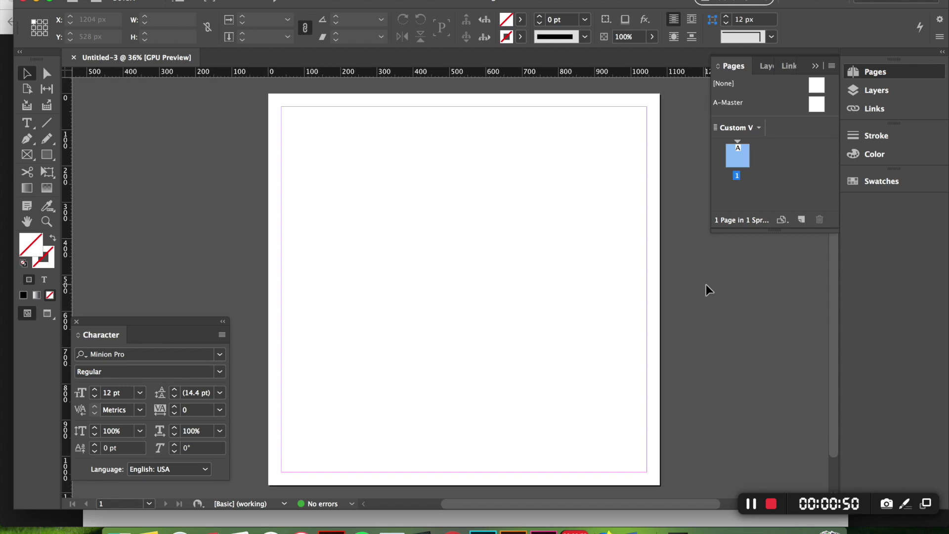
left_click(706, 285)
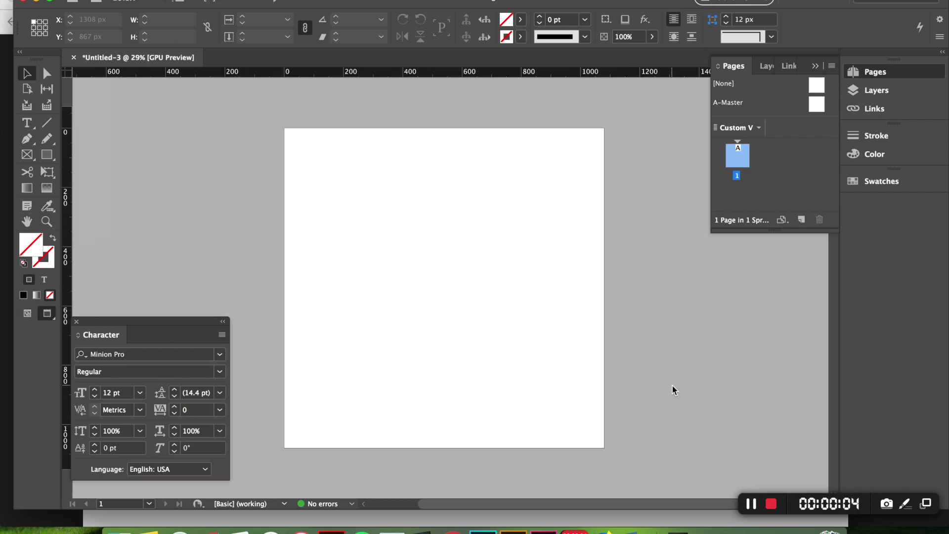
key("super+d")
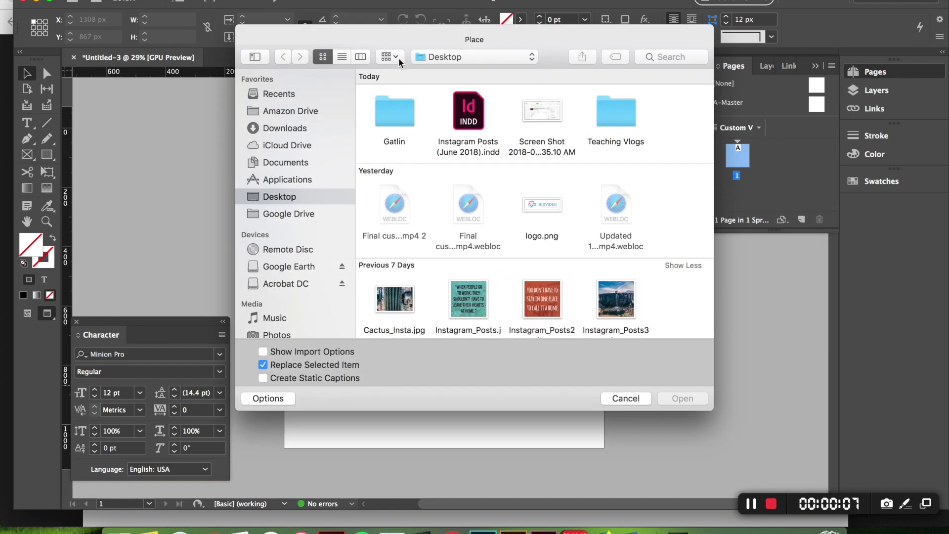
left_click_drag(396, 40, 408, 31)
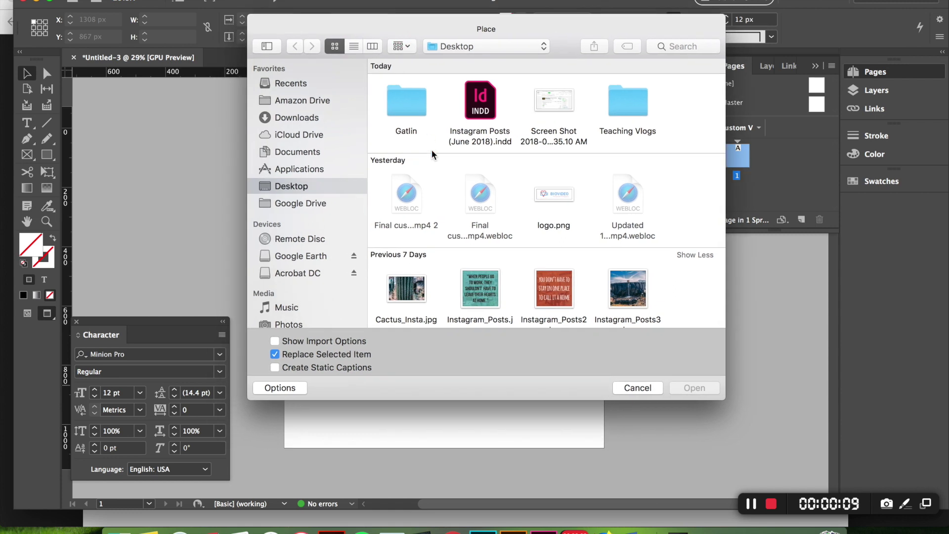
scroll(432, 150, "down", 5)
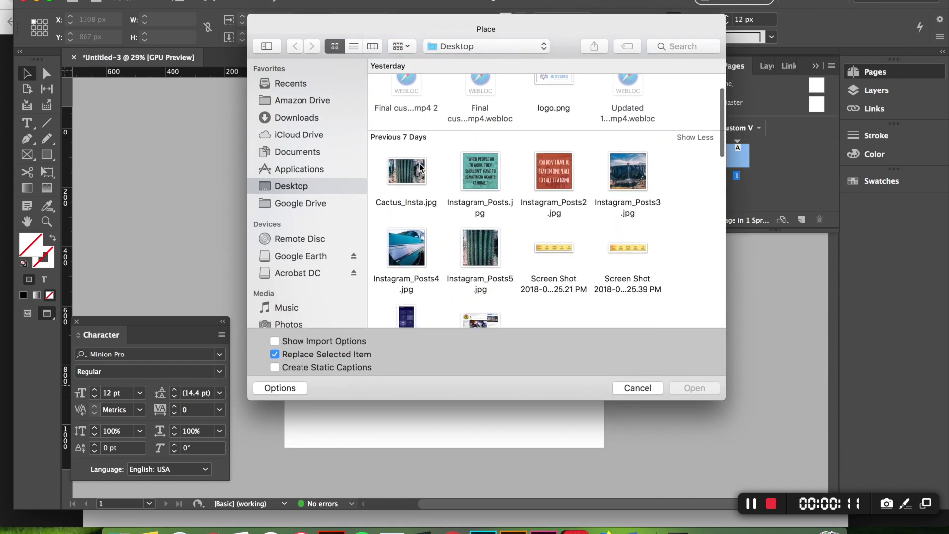
double_click(401, 172)
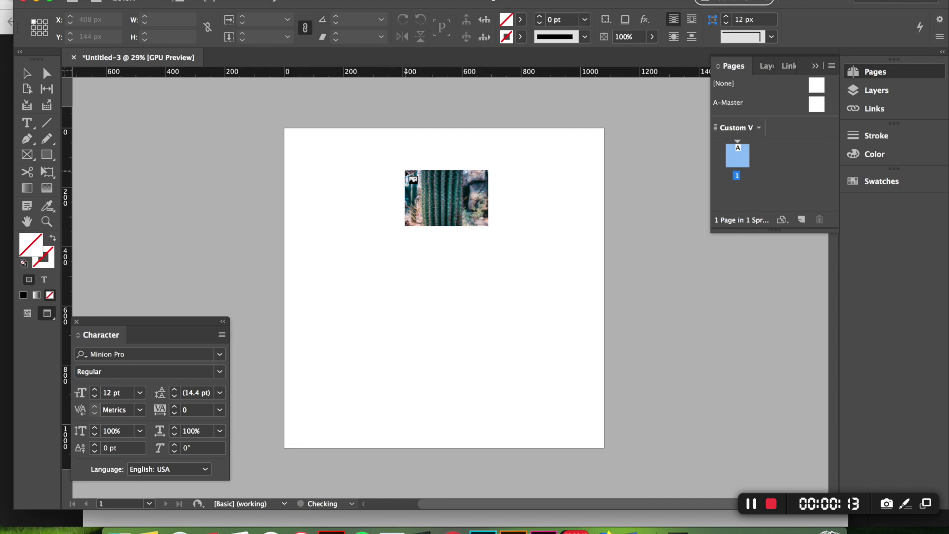
- Drop the cactus photo onto the page, trim its frame to the edges, and extend it past the top
left_click(240, 155)
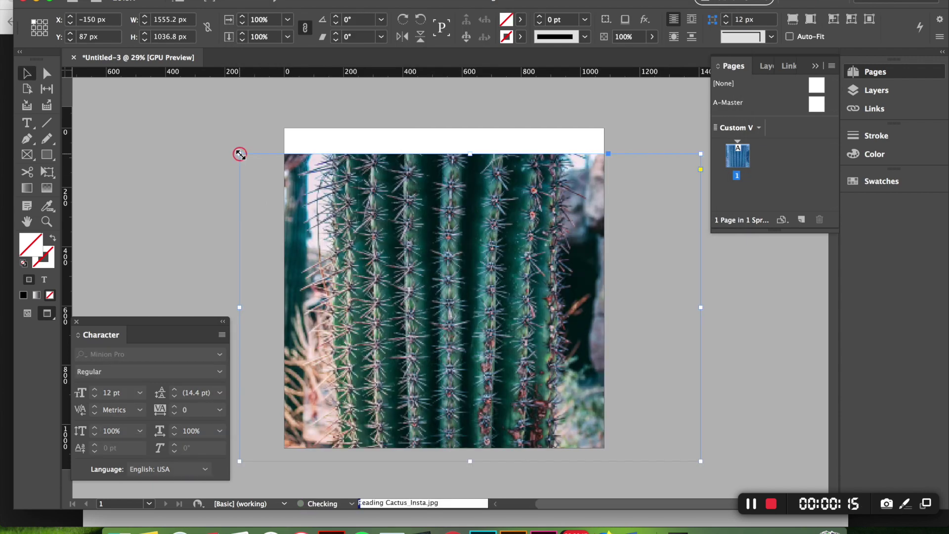
left_click_drag(469, 221, 468, 212)
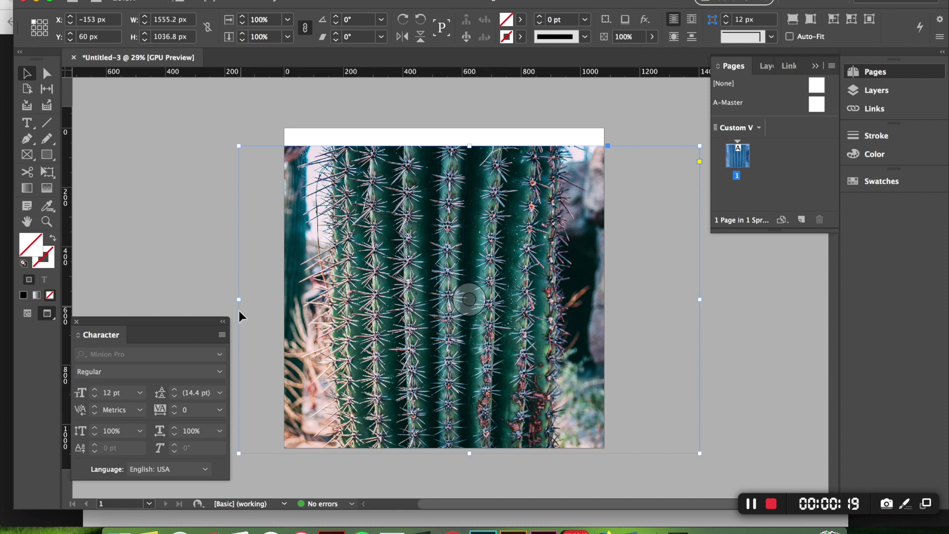
left_click_drag(240, 299, 275, 300)
left_click_drag(665, 300, 611, 300)
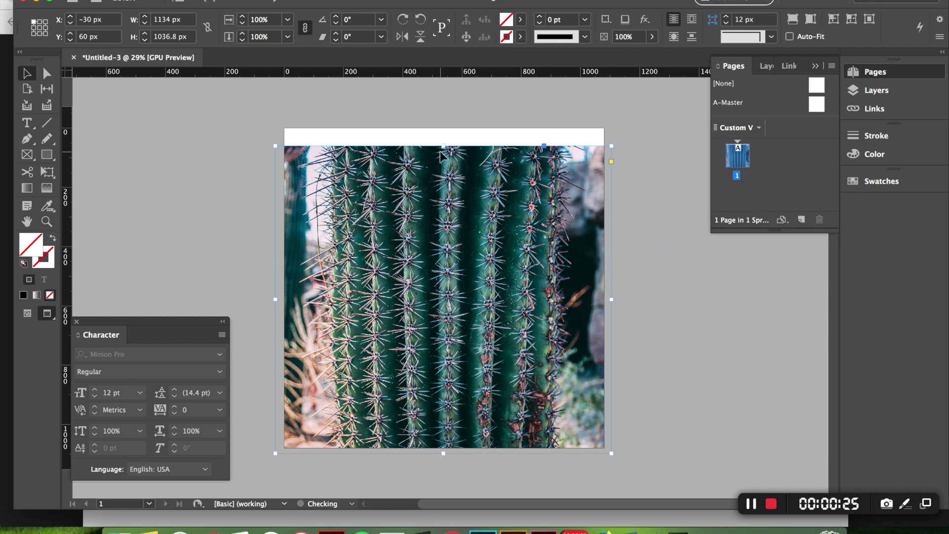
left_click_drag(443, 146, 442, 121)
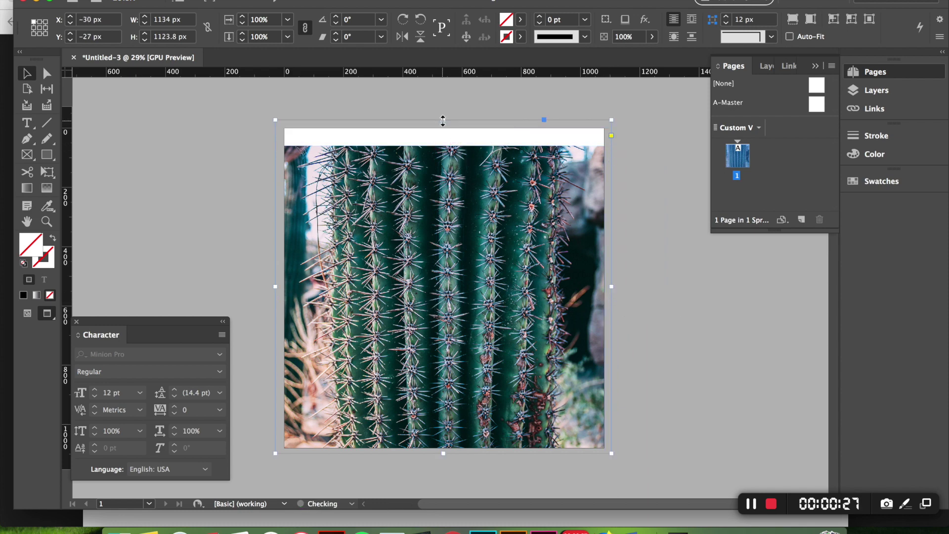
left_click(440, 93)
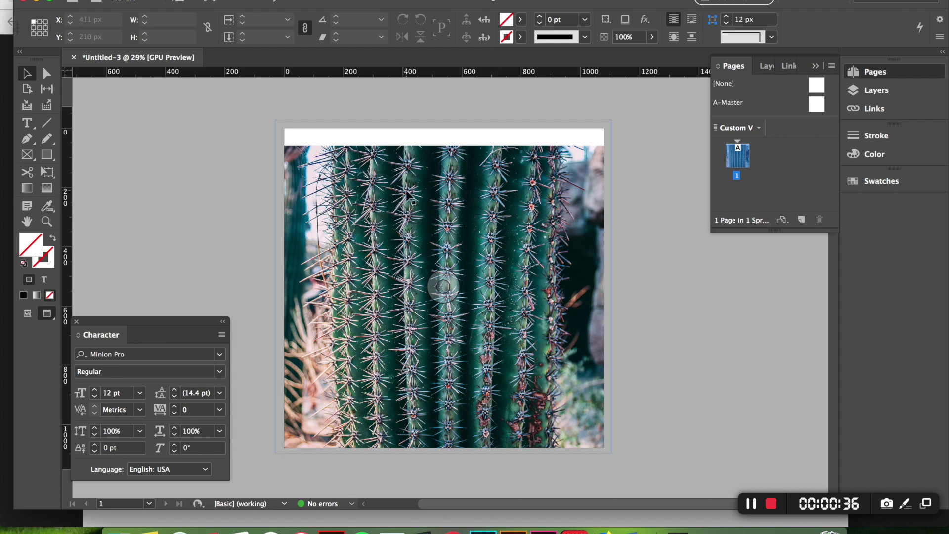
left_click(445, 216)
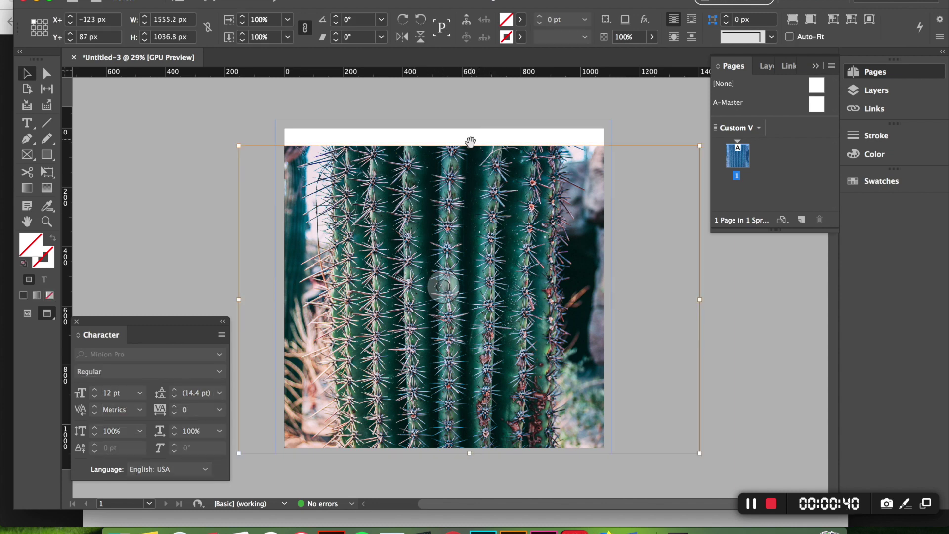
left_click_drag(470, 148, 470, 118)
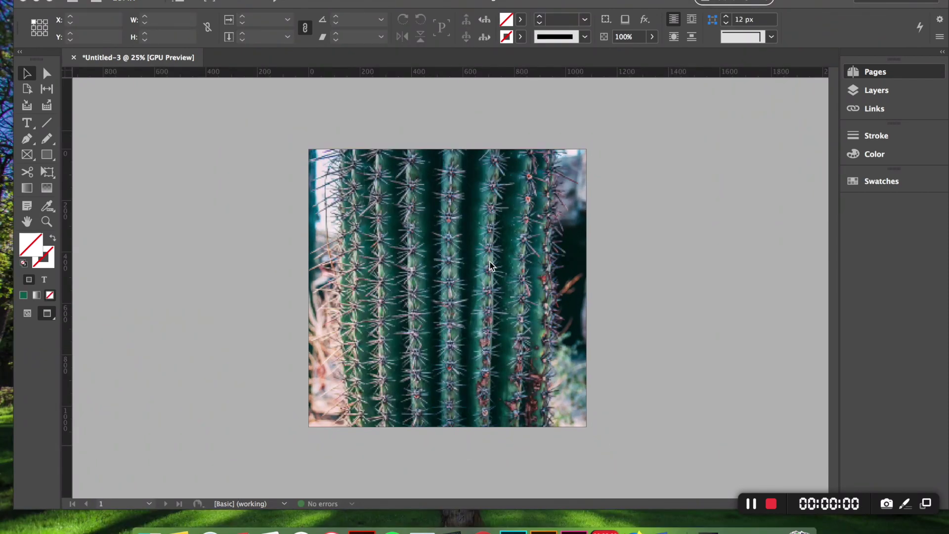
left_click(493, 267)
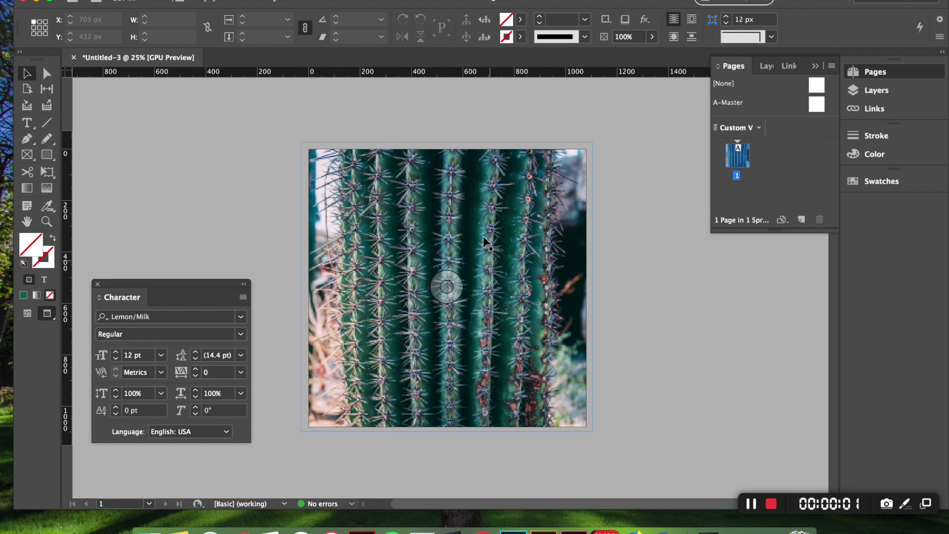
- Scale the cactus image up inside its frame and reposition it for a tighter close-up of the spines
double_click(484, 241)
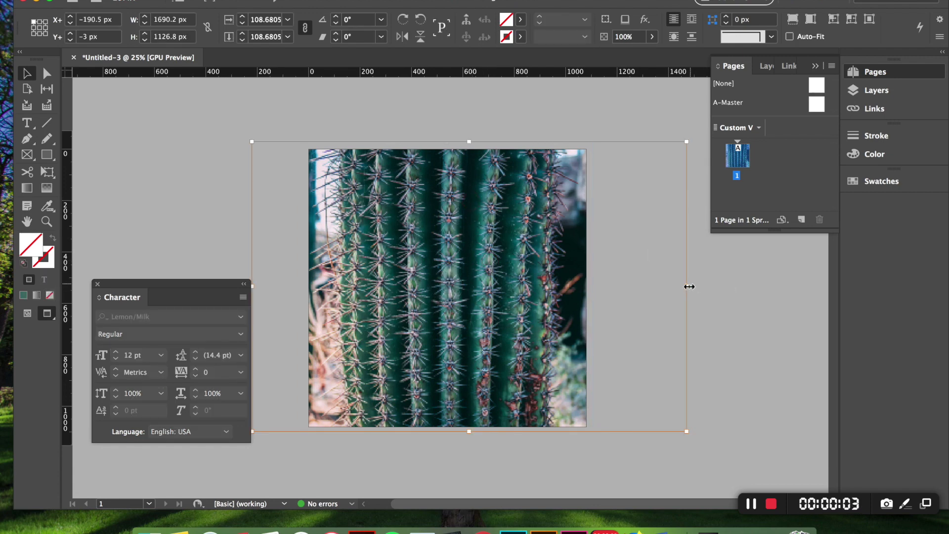
left_click_drag(688, 287, 794, 277)
left_click_drag(507, 235, 519, 247)
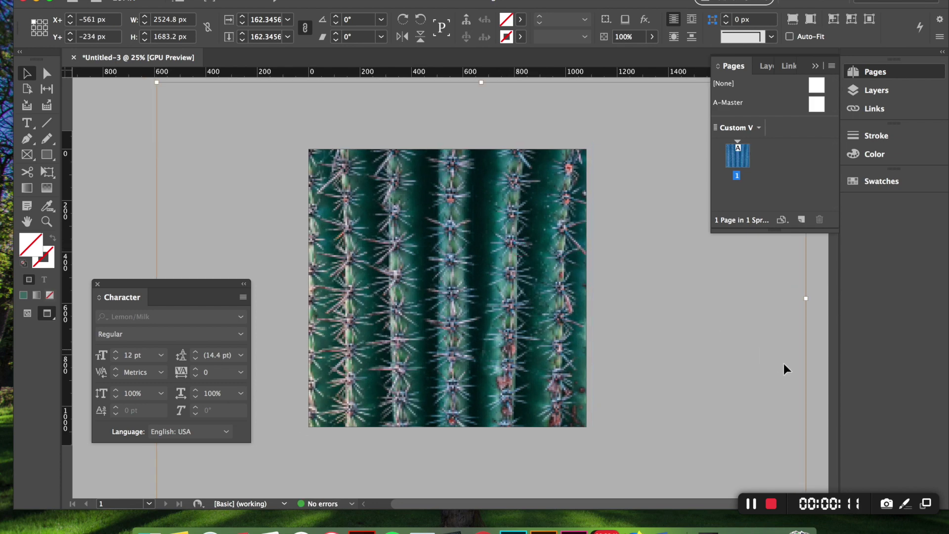
left_click(811, 355)
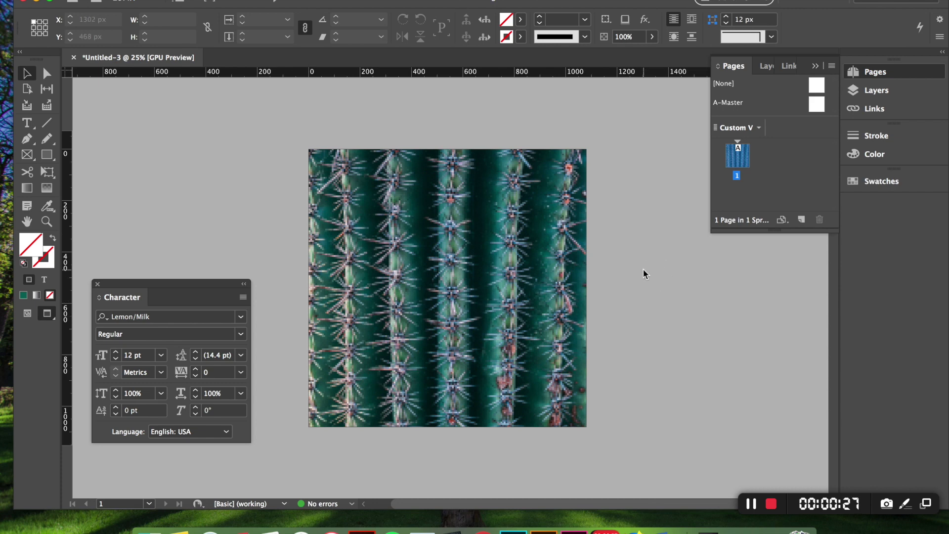
- Set the cactus photo's Display Performance to High Quality Display
left_click(458, 235)
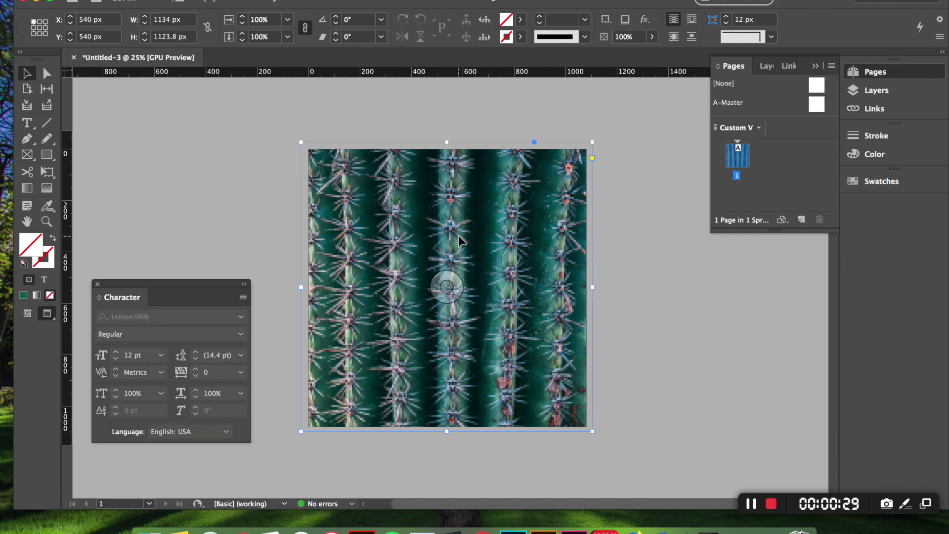
right_click(523, 194)
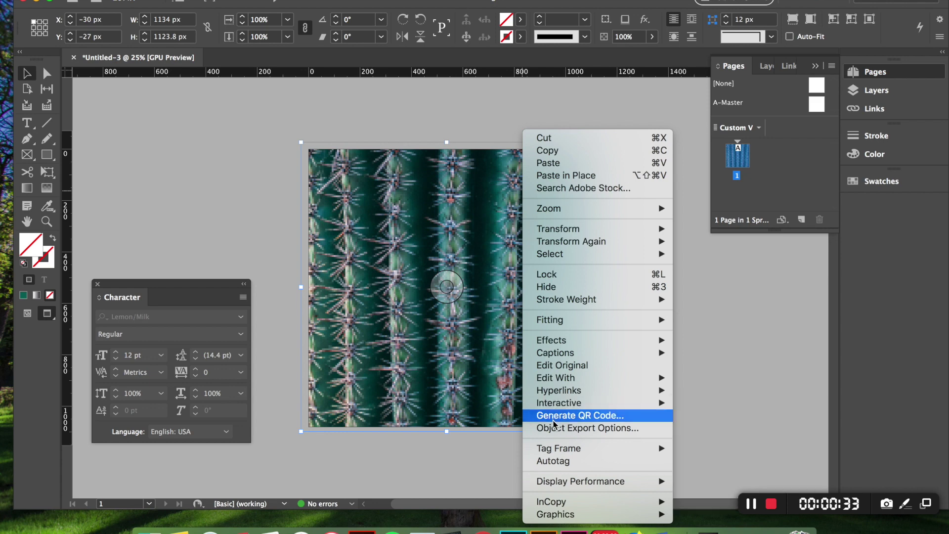
mouse_move(554, 481)
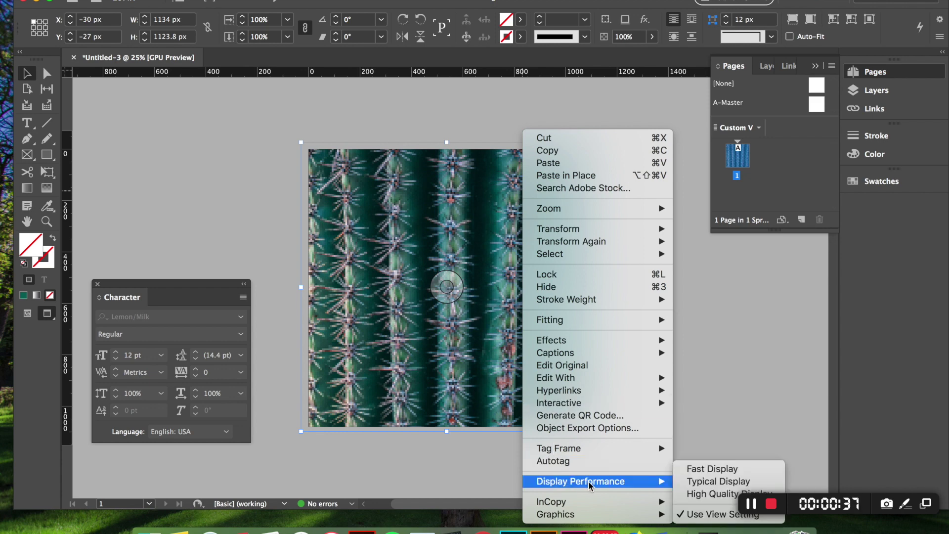
left_click(693, 494)
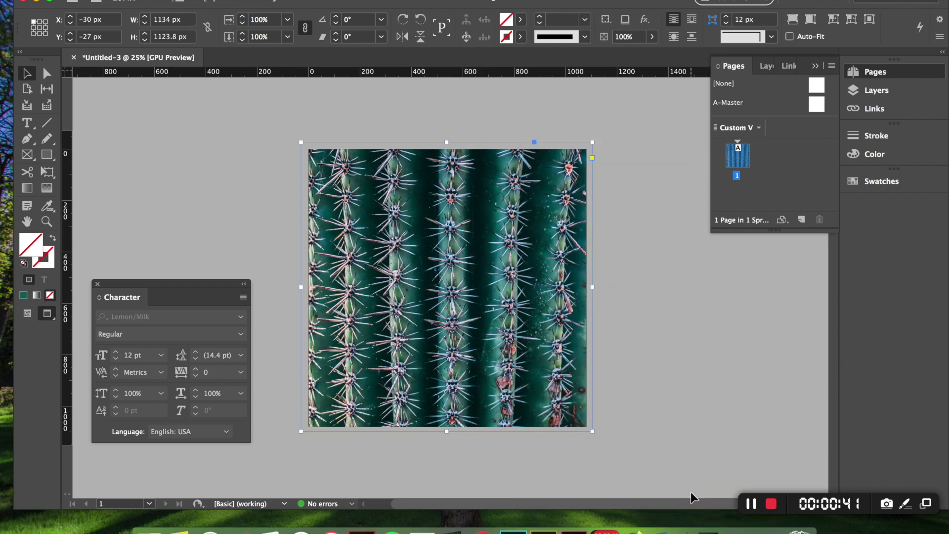
left_click(675, 319)
scroll(423, 286, "up", 5)
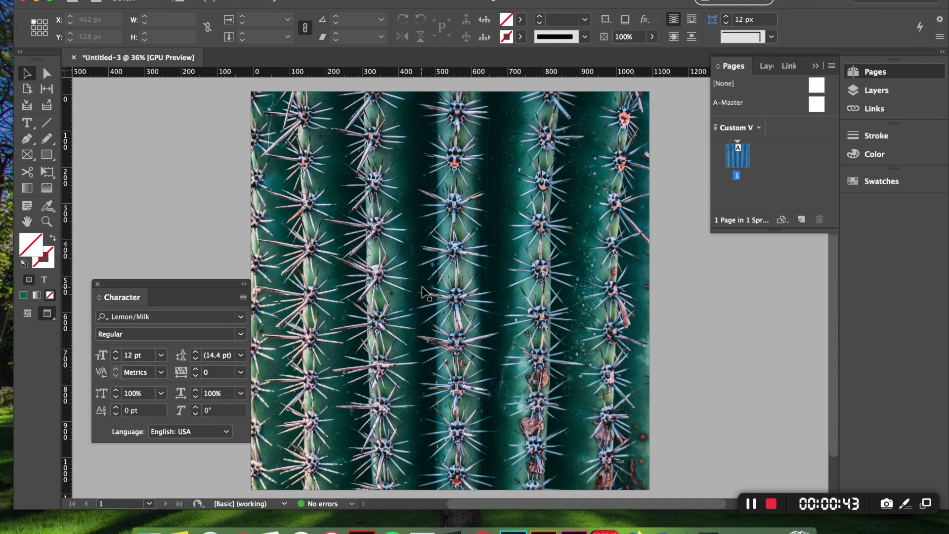
scroll(422, 286, "down", 4)
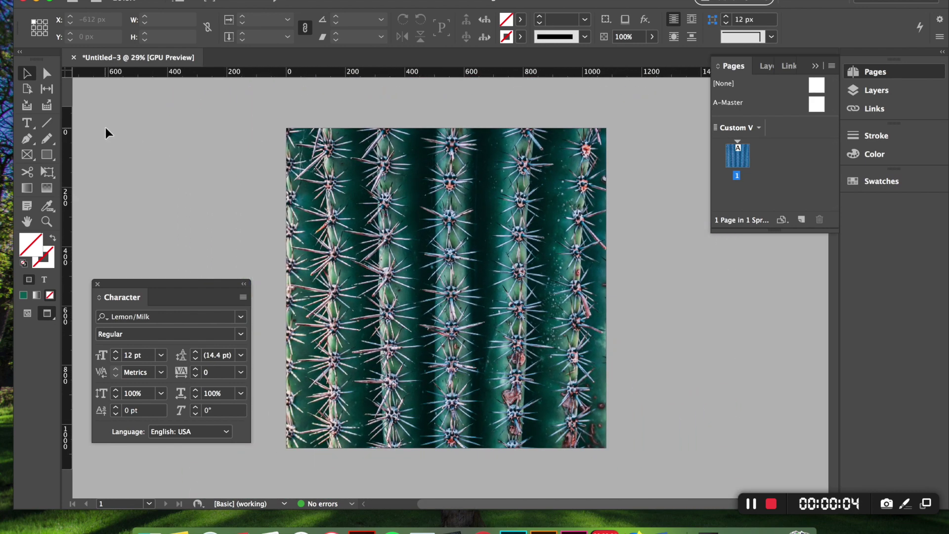
- Draw a text frame over the top of the photo with the Type tool and bring up the Character panel
left_click(26, 126)
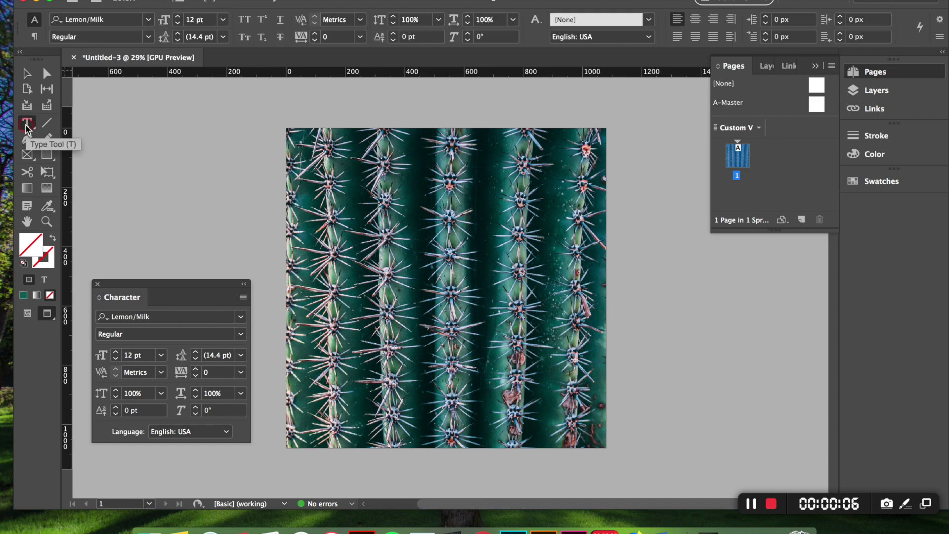
left_click(318, 174)
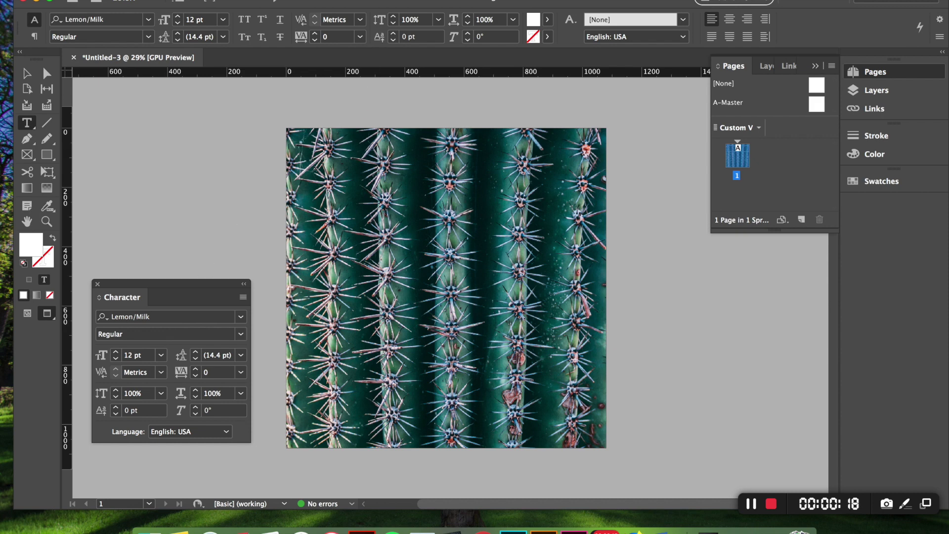
left_click(348, 1)
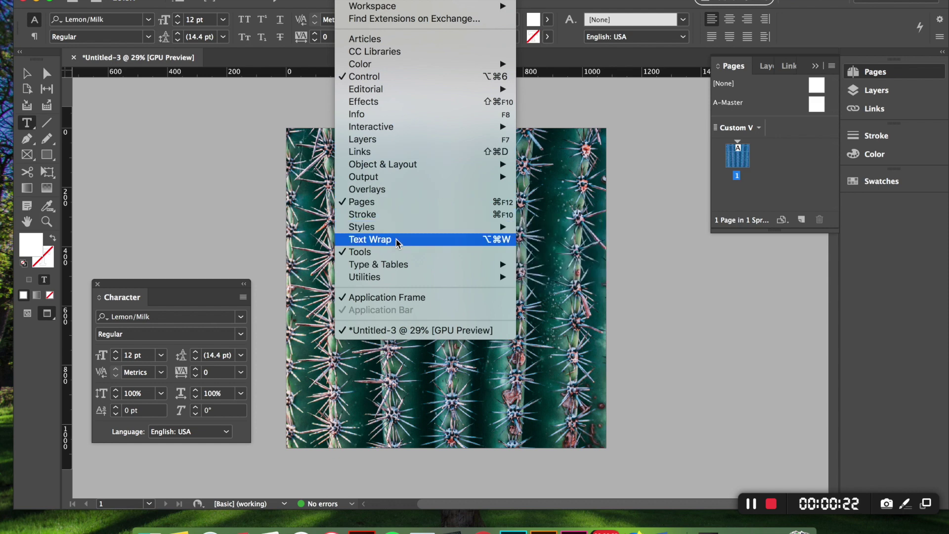
mouse_move(399, 266)
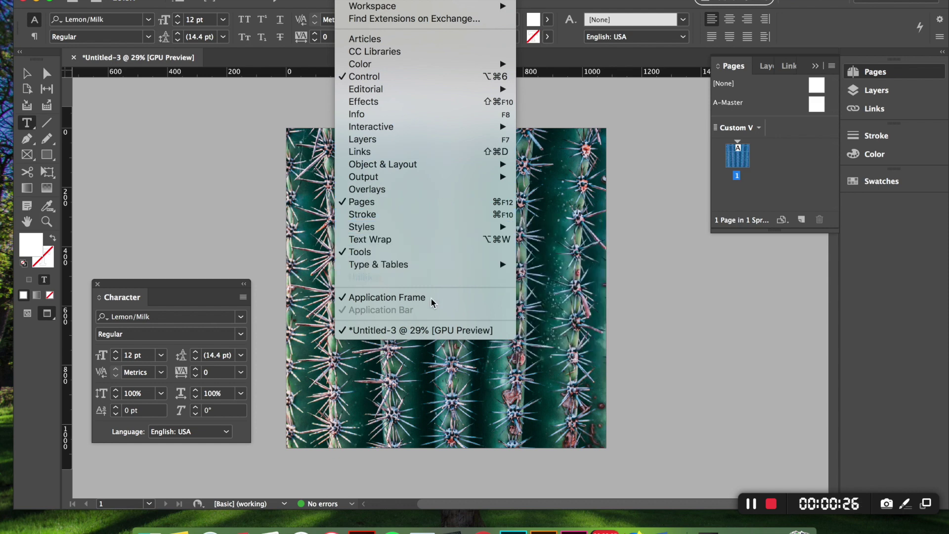
left_click(220, 285)
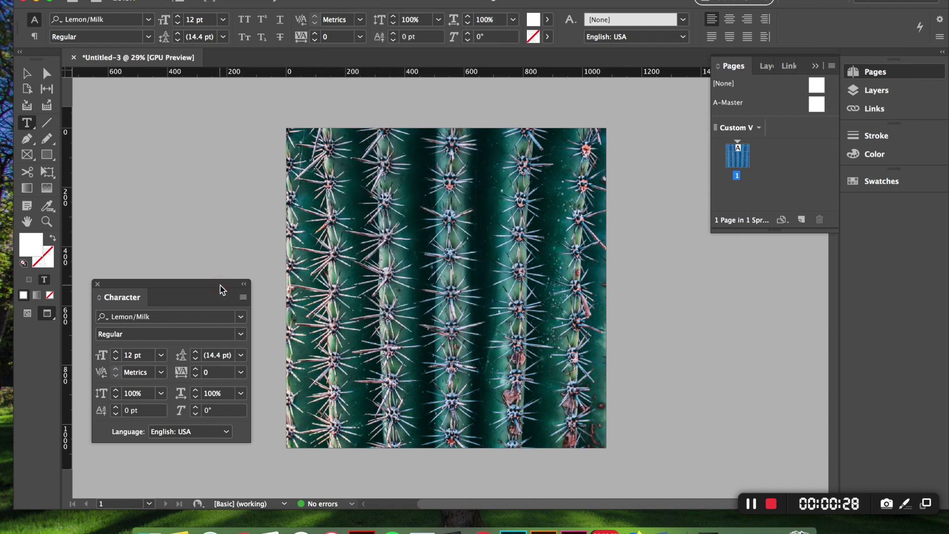
- Set the Character panel font to Hello Sunshine Marker at 200 pt
mouse_move(221, 286)
left_mouse_down()
mouse_move(200, 288)
mouse_move(215, 288)
left_mouse_up()
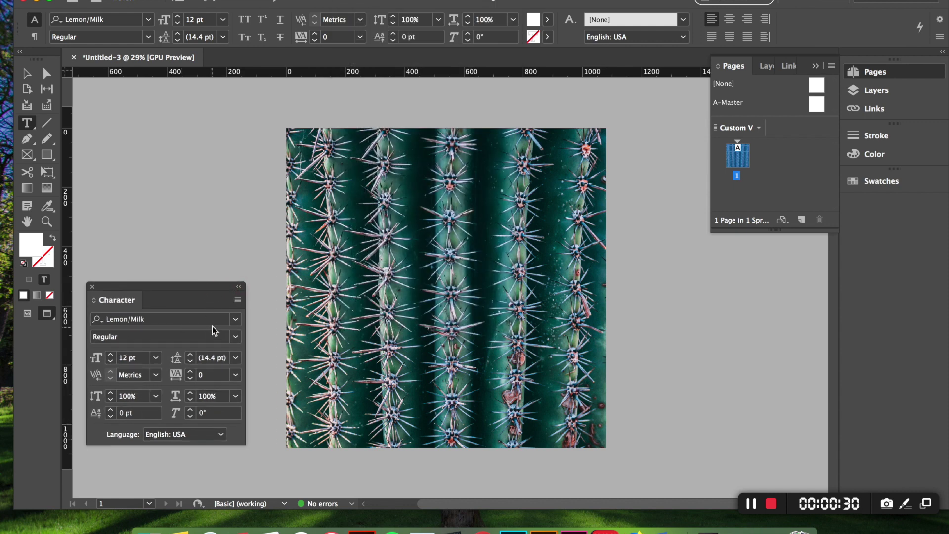
left_click(223, 320)
key("BackSpace")
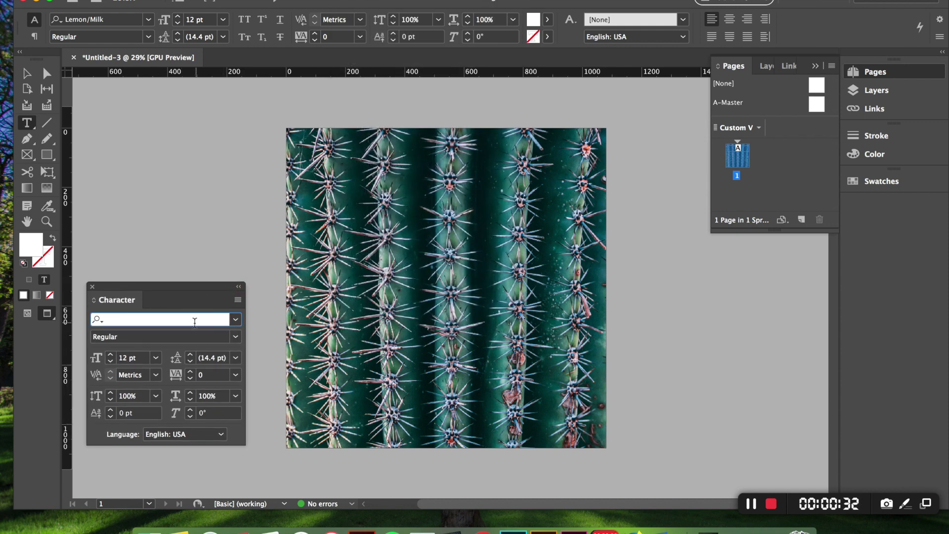
type("hello")
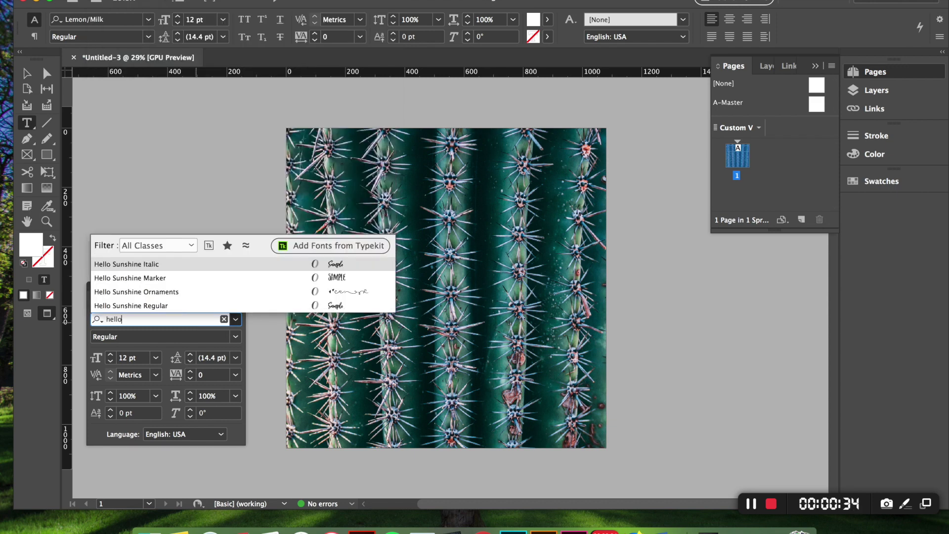
key("Down")
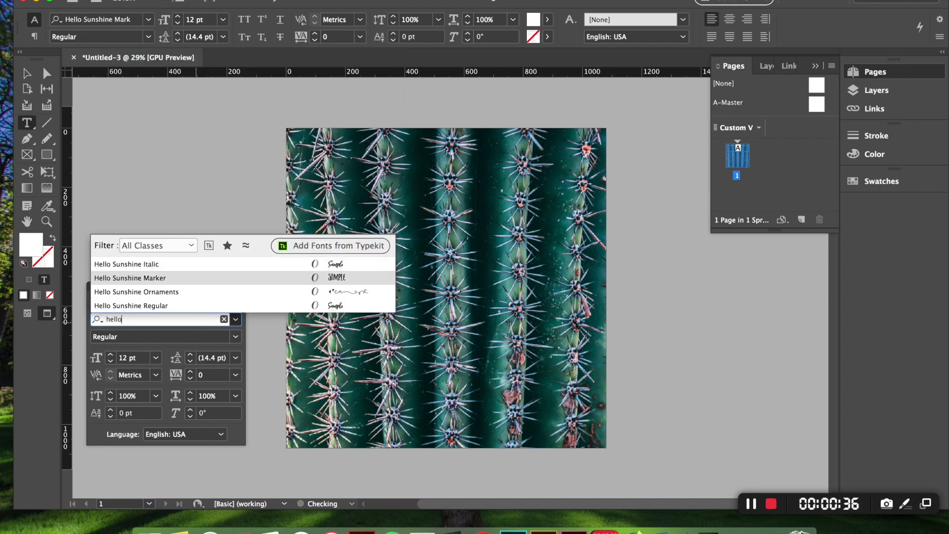
key("Return")
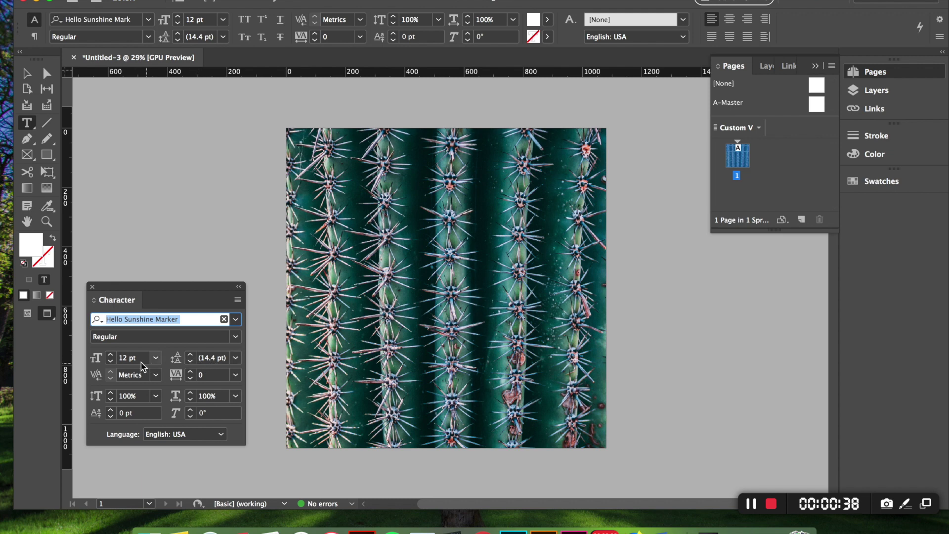
left_click(133, 357)
left_click_drag(140, 357, 112, 360)
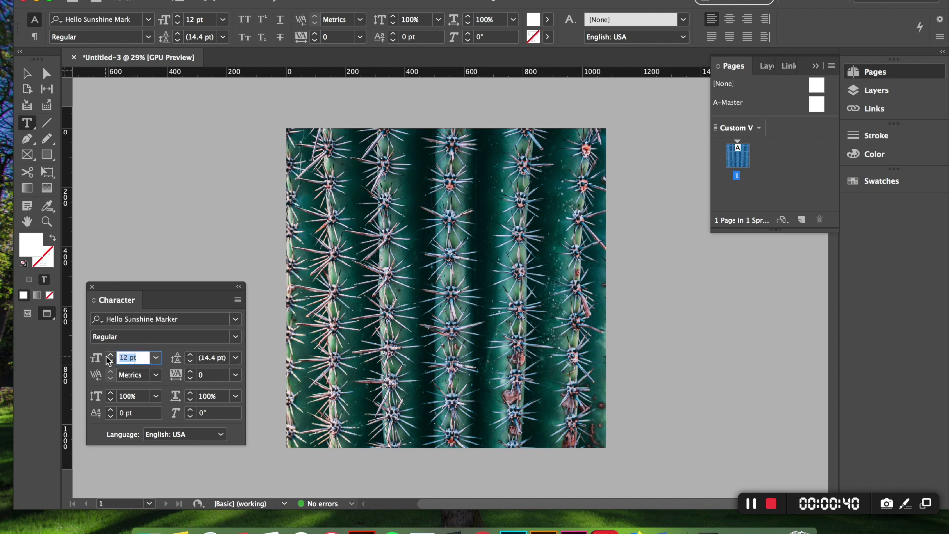
type("200")
key("Return")
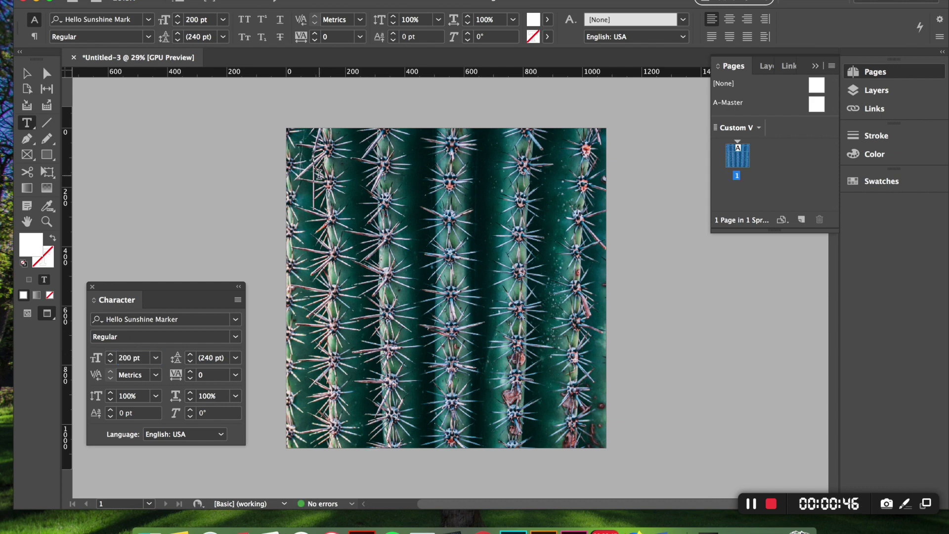
- Type the headline 'DON'T BE A' into the frame and select the frame as an object
type("LSFDJALF")
key("BackSpace")
key("BackSpace")
key("BackSpace")
key("BackSpace")
key("BackSpace")
key("BackSpace")
key("BackSpace")
key("BackSpace")
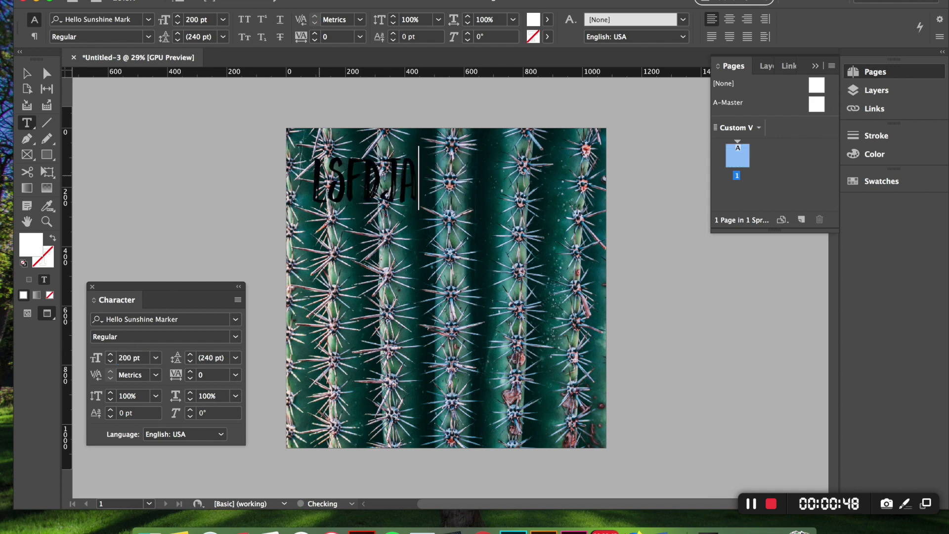
type("D")
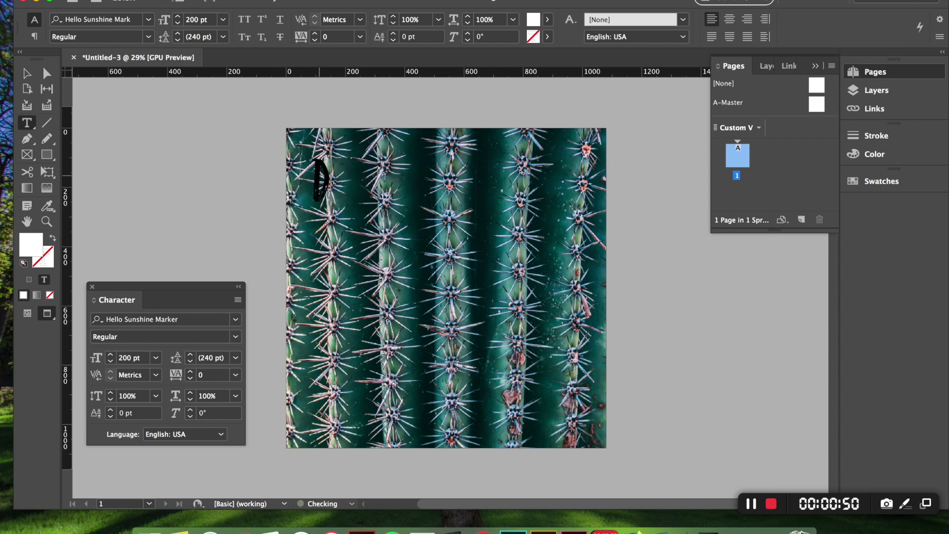
type("ON'Y")
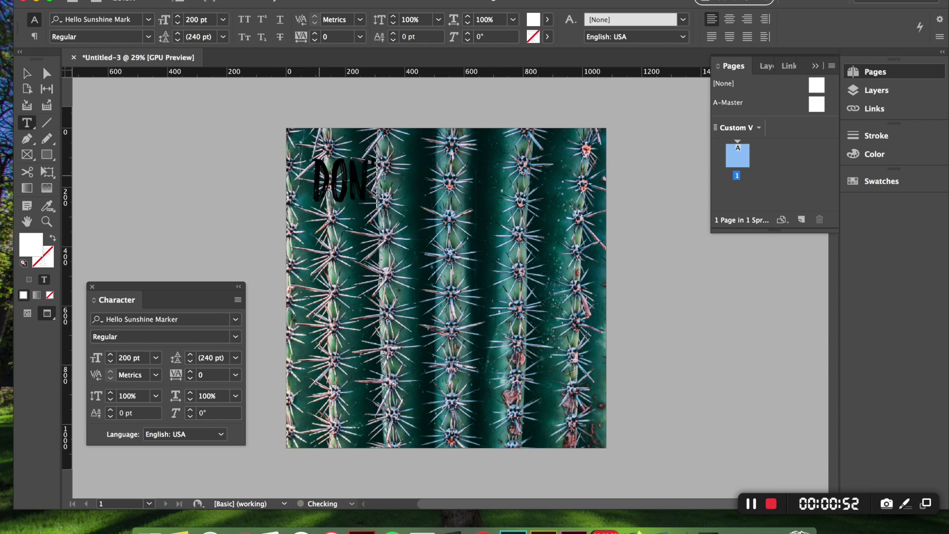
key("BackSpace")
type("T BE A")
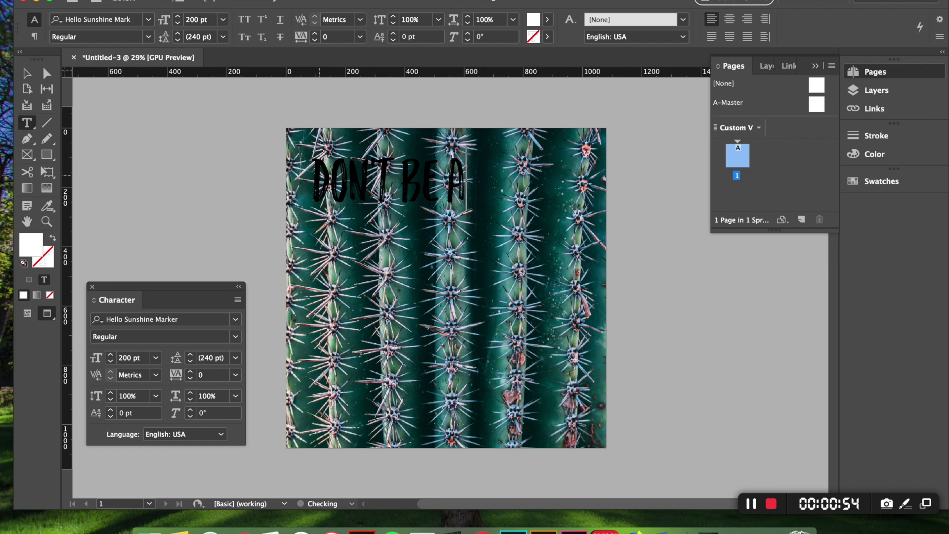
key("Escape")
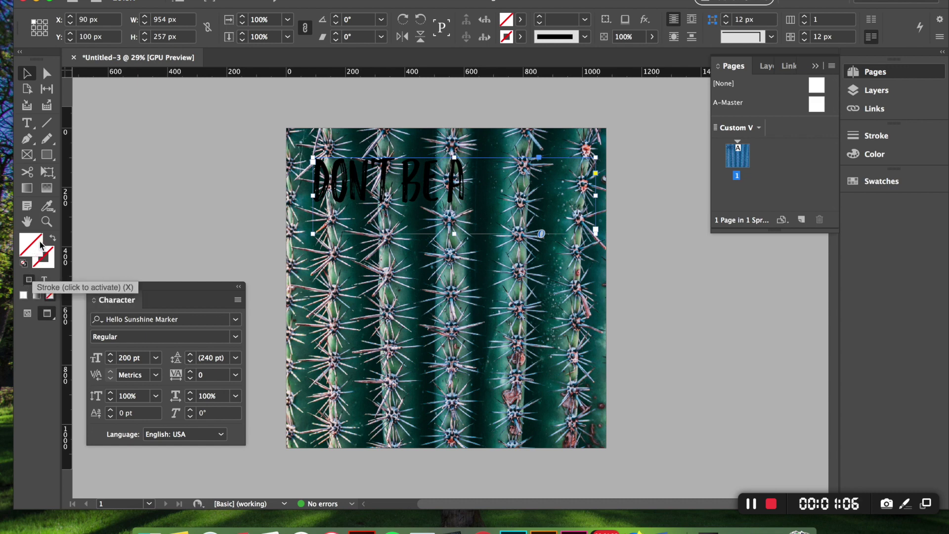
- Color the DON'T BE A text white (ffffff), leaving the frame fill at None
left_click(23, 297)
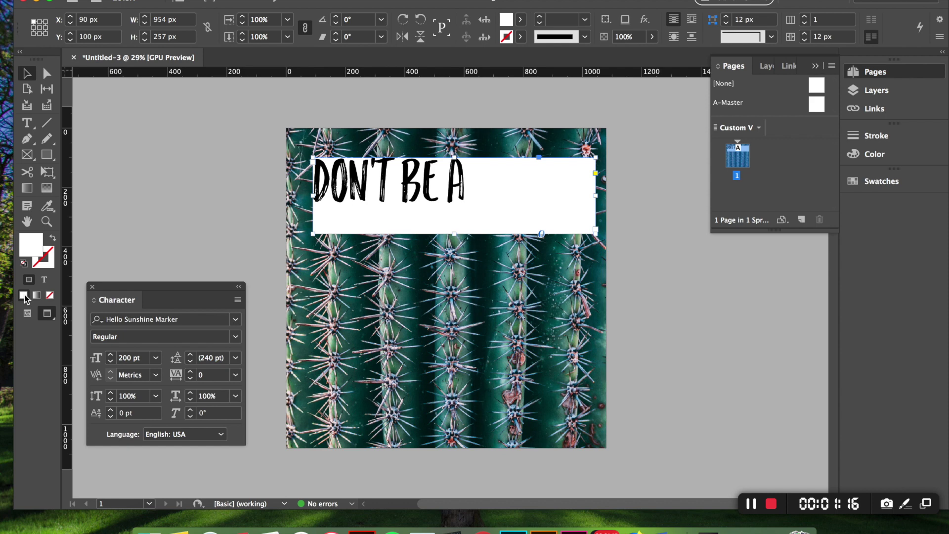
key("slash")
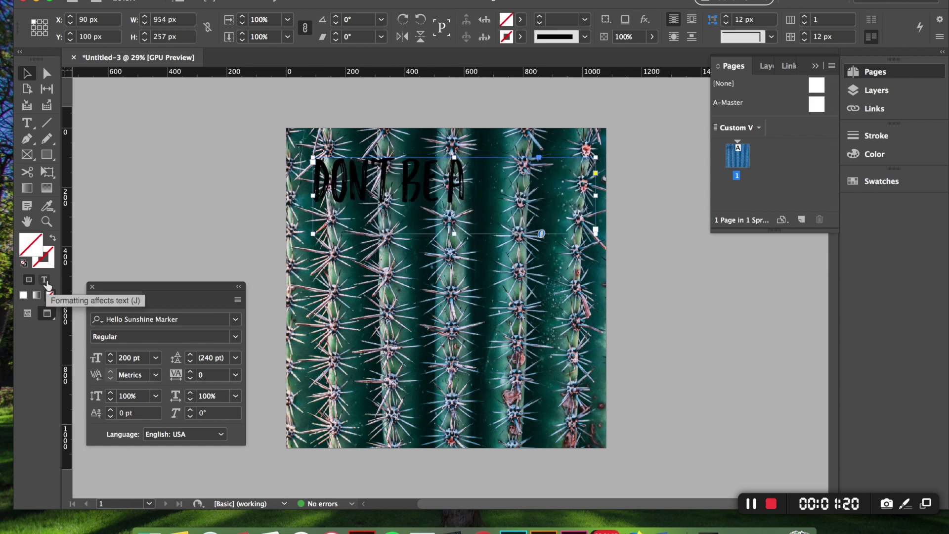
left_click(44, 280)
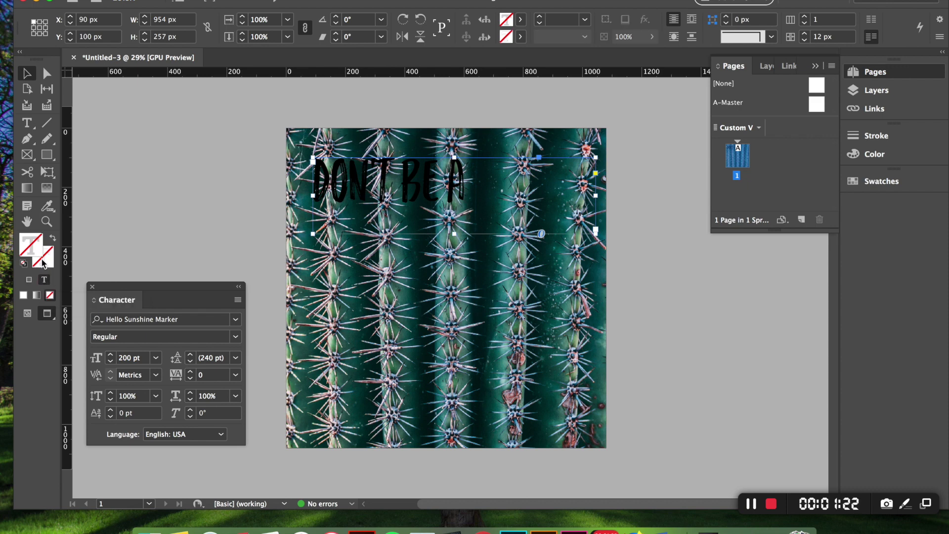
double_click(42, 249)
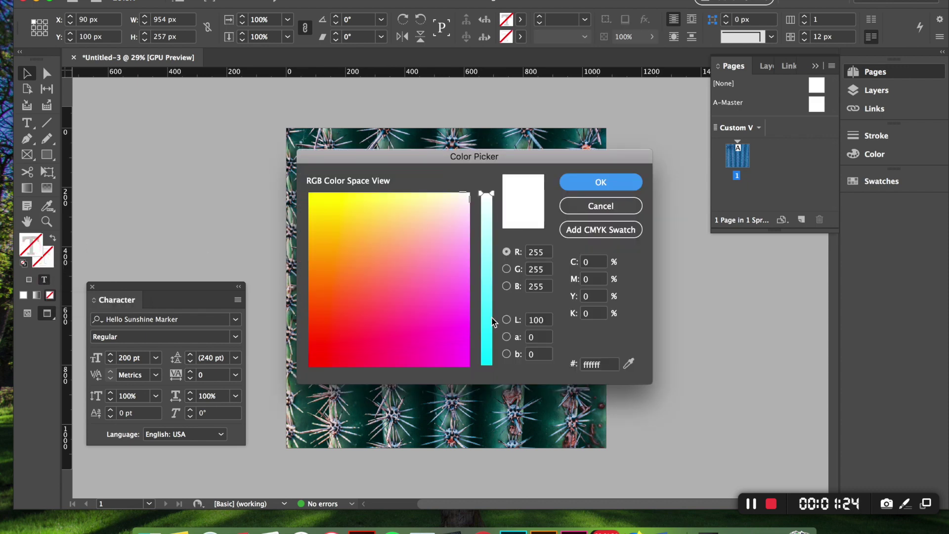
left_click(615, 185)
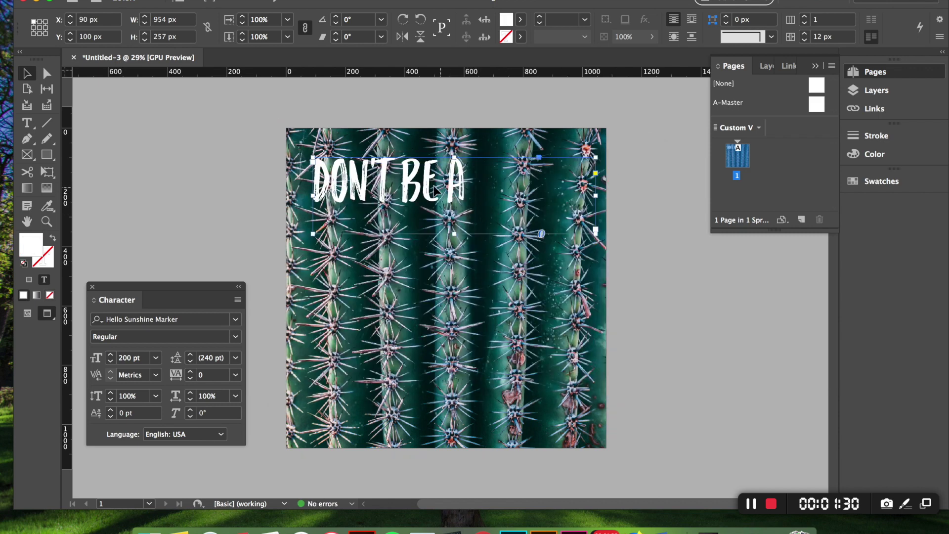
- Alt-drag a copy of the DON'T BE A frame, fit both frames to their text, and tuck the copy beneath
left_click_drag(423, 184, 434, 184)
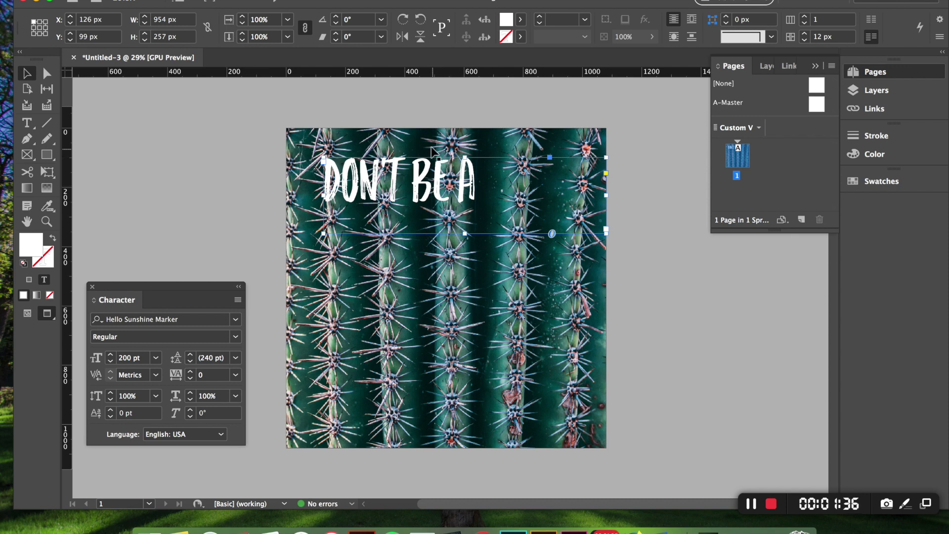
left_click_drag(419, 166, 409, 271)
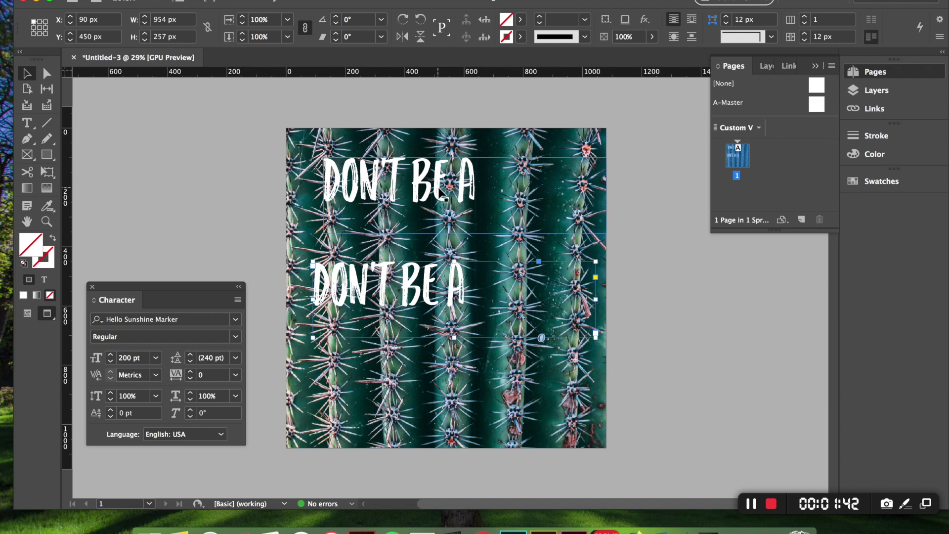
left_click(442, 196)
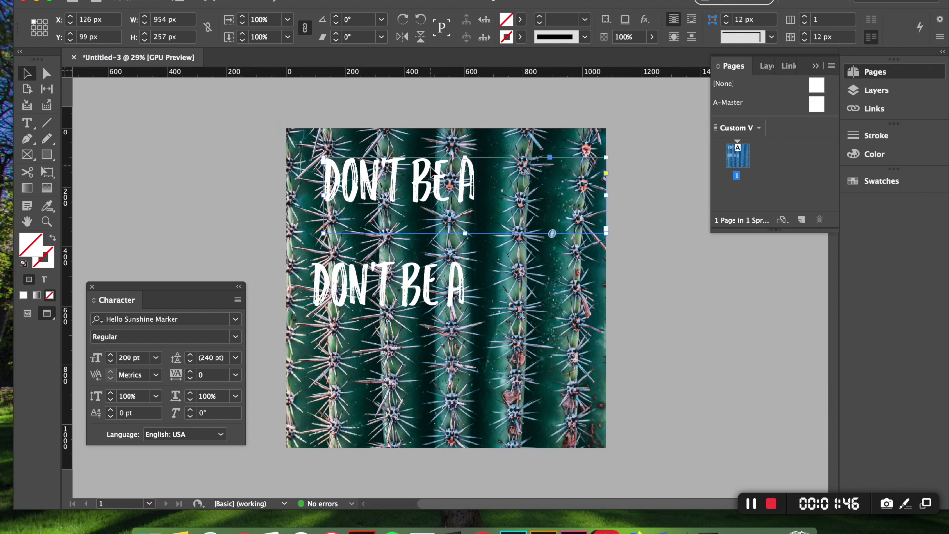
double_click(606, 158)
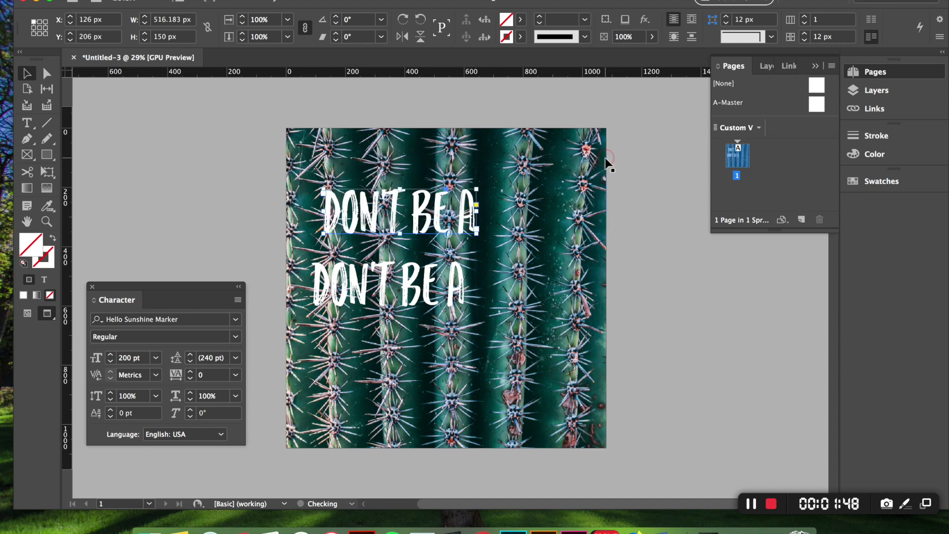
left_click(420, 296)
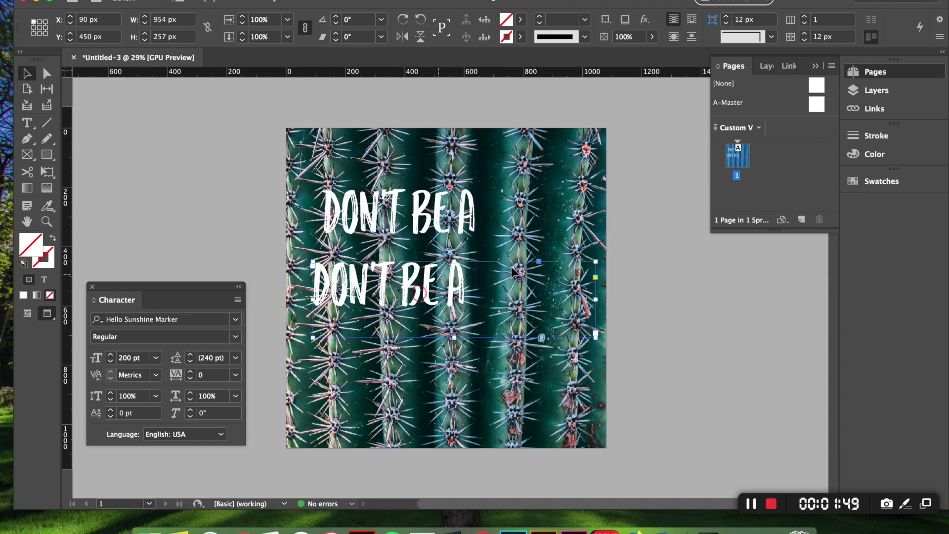
double_click(597, 262)
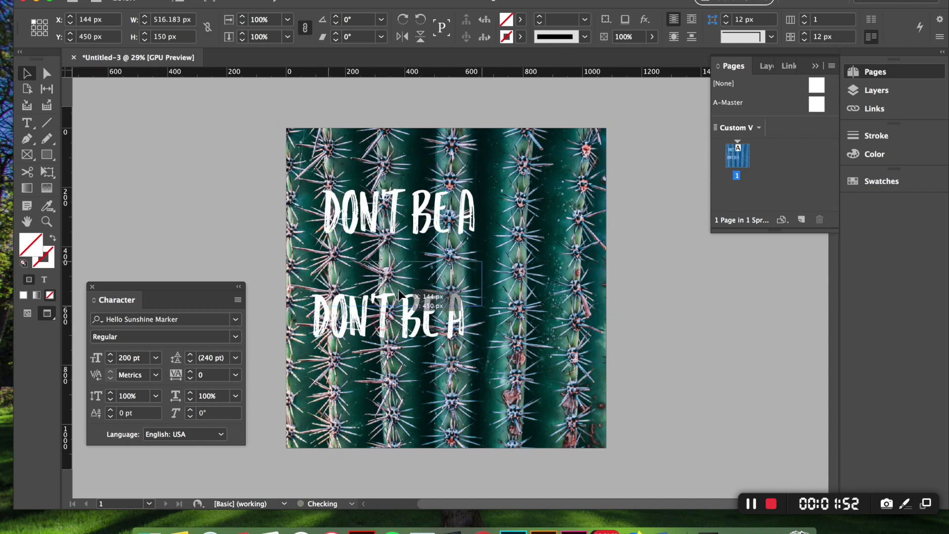
left_click_drag(385, 325, 399, 290)
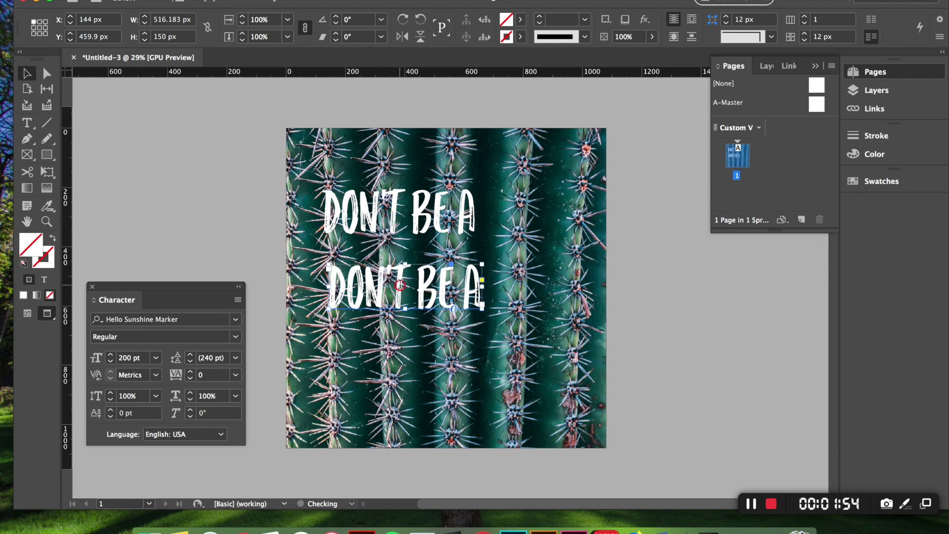
triple_click(400, 291)
- Replace the copy's text with 'PRICK', fit its frame, and scale it to match the first line's width
type("PRICK")
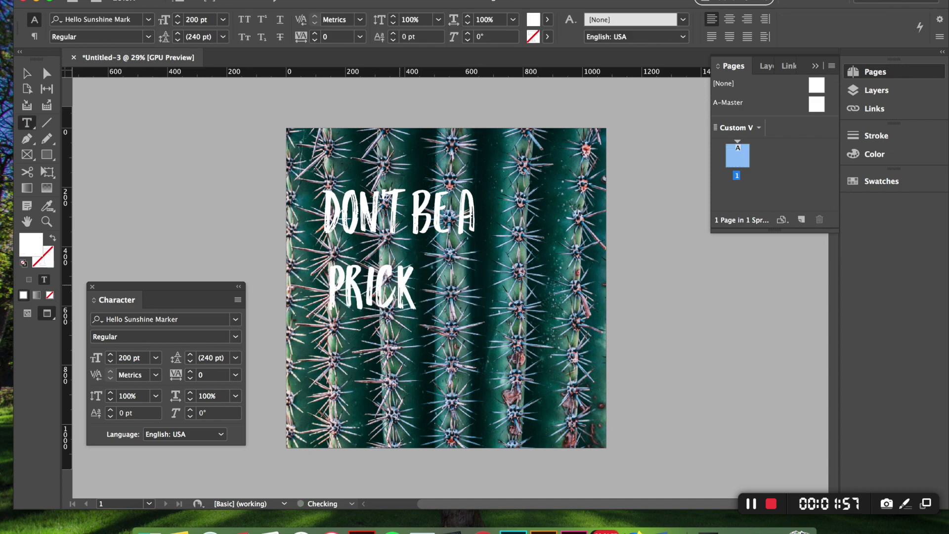
key("Escape")
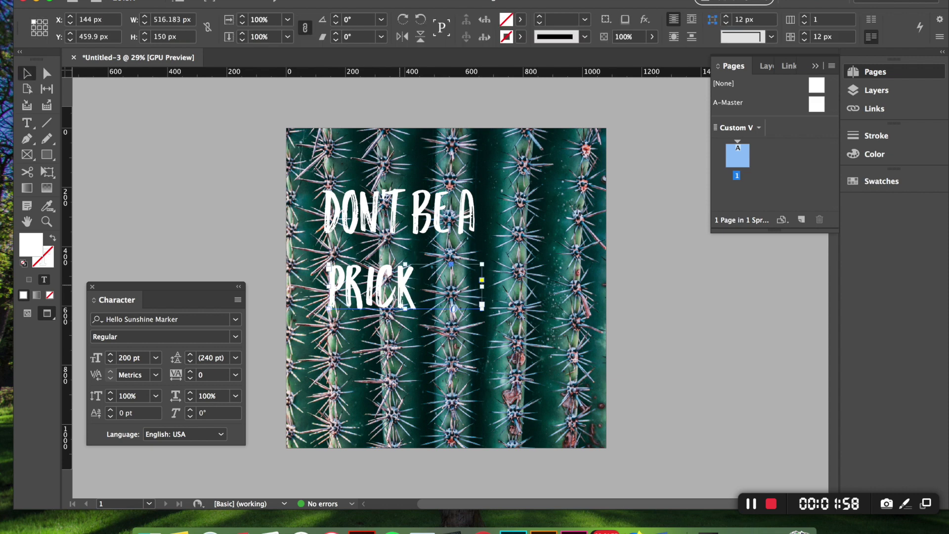
double_click(482, 280)
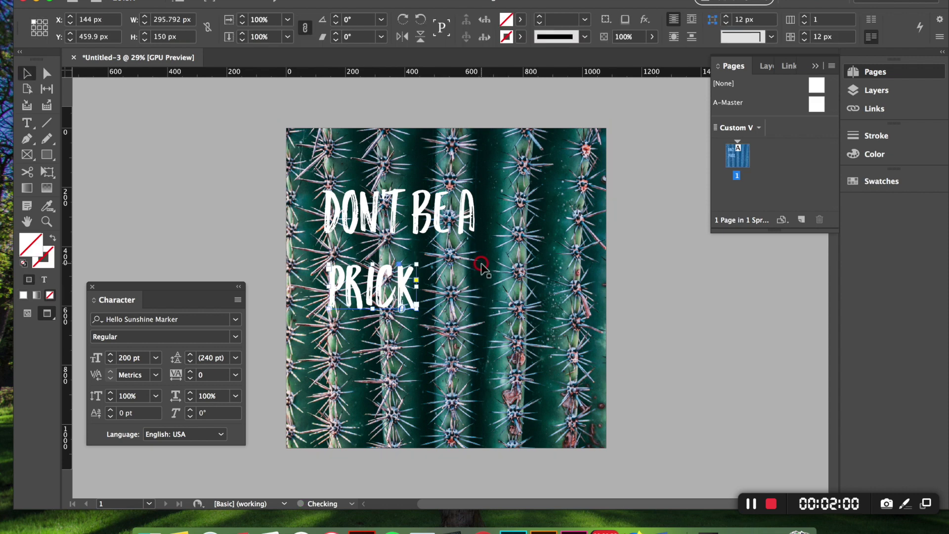
left_click_drag(384, 281, 365, 277)
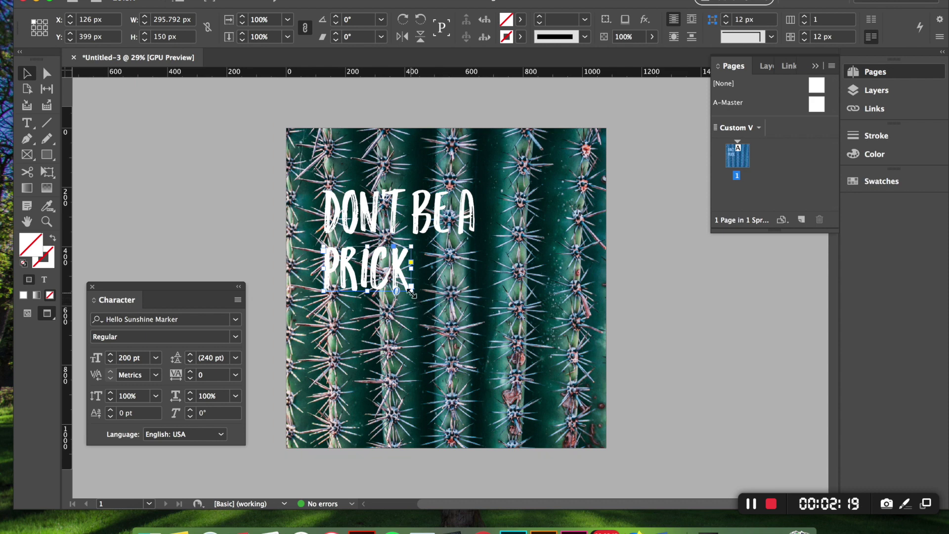
left_click_drag(411, 291, 475, 307)
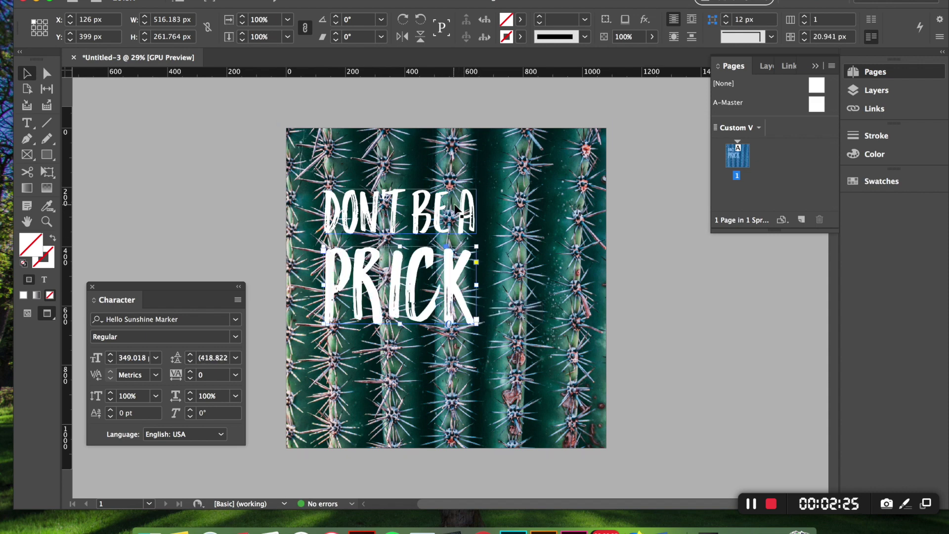
- Select both the DON'T BE A and PRICK frames together
left_click(203, 129)
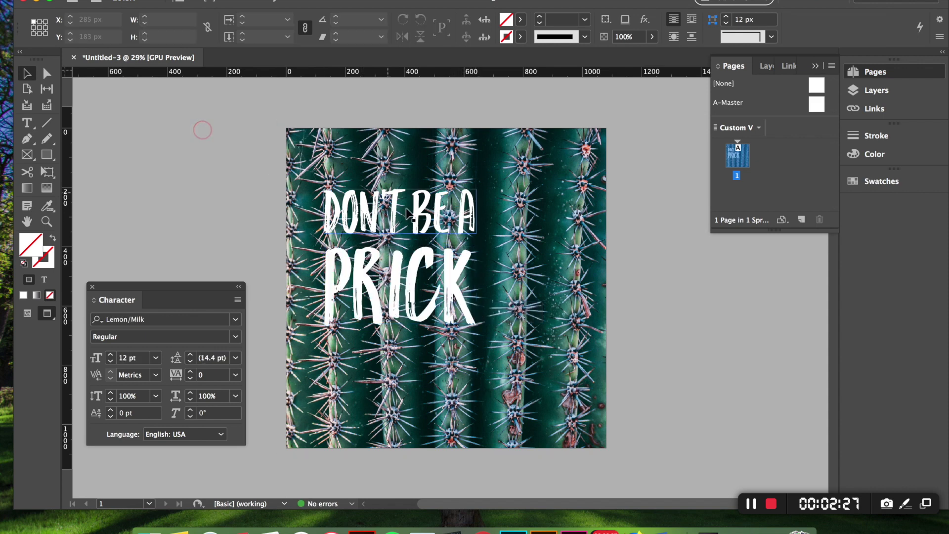
left_click(398, 210)
left_click(396, 283, "shift")
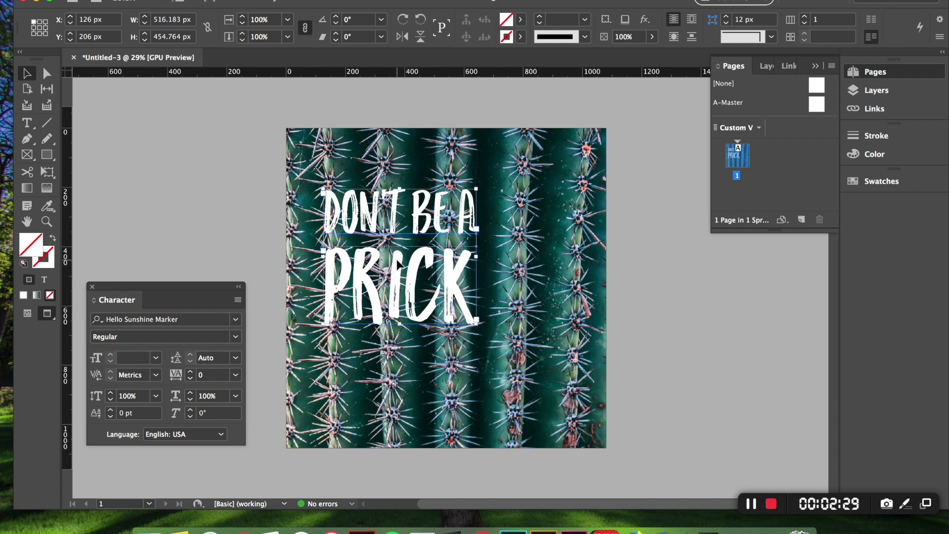
- Move both slogan lines to the page centre and draw a rectangle around them
left_click_drag(401, 266, 445, 293)
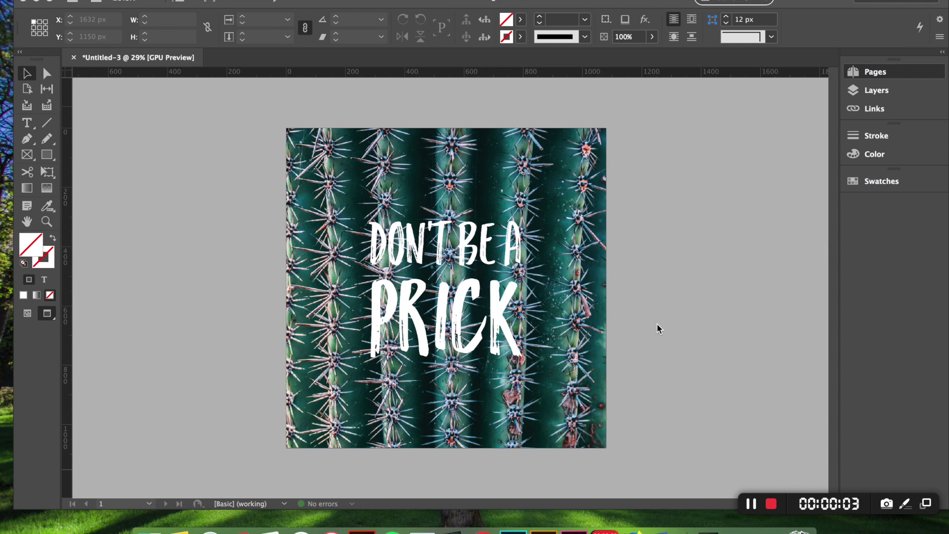
left_click(657, 325)
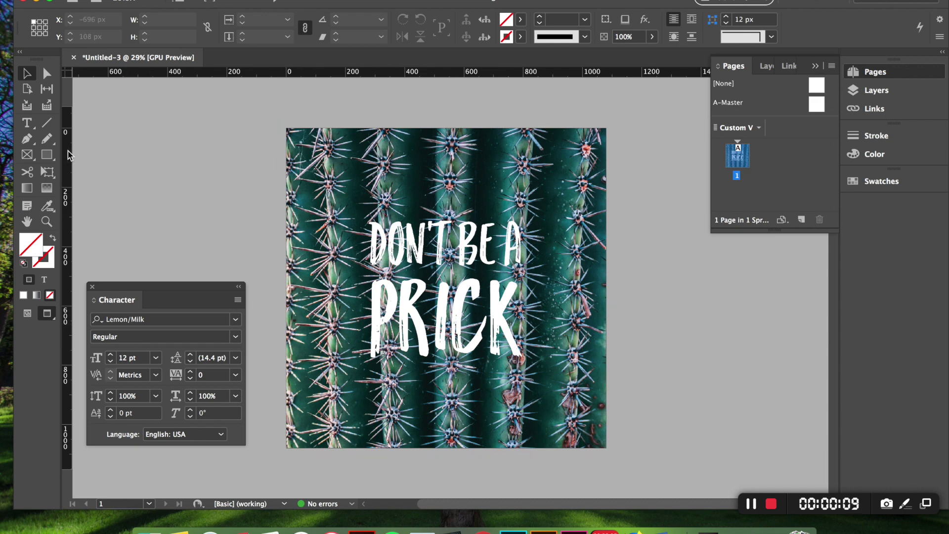
left_click(48, 156)
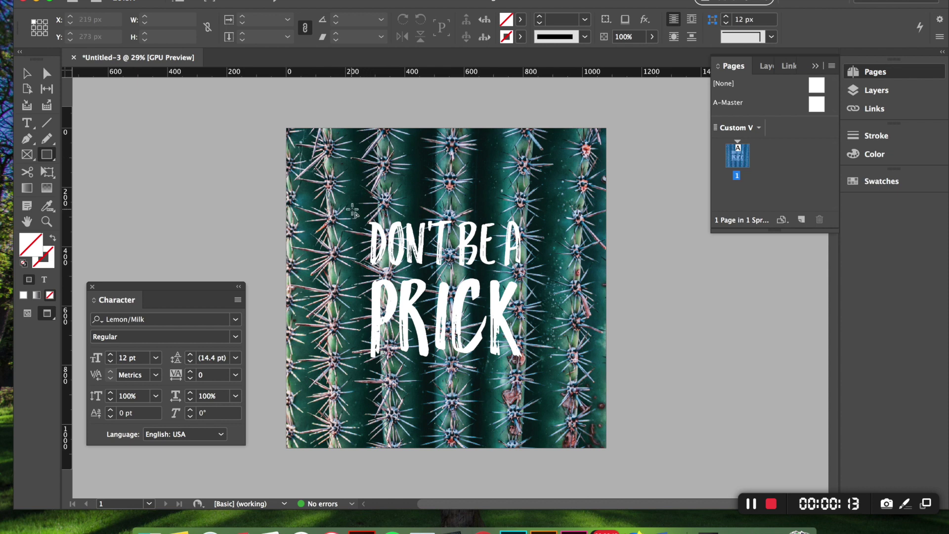
left_click_drag(353, 209, 546, 385)
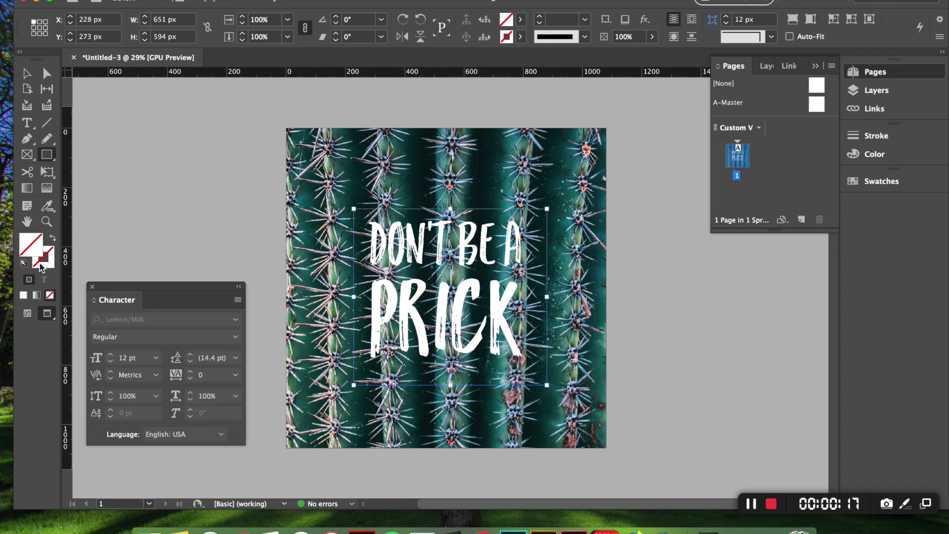
- Give the rectangle a white fill at 85% opacity
left_click(24, 297)
left_click(652, 37)
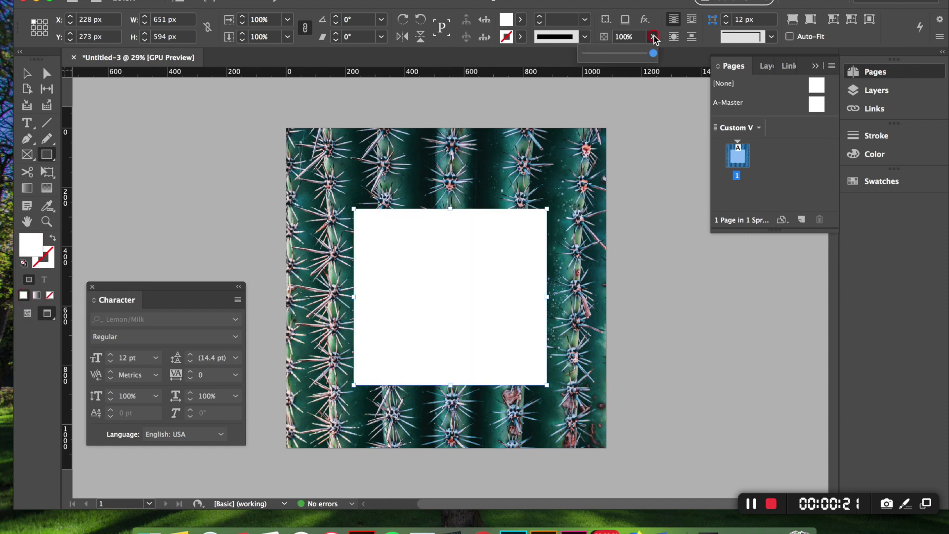
left_click_drag(653, 53, 643, 55)
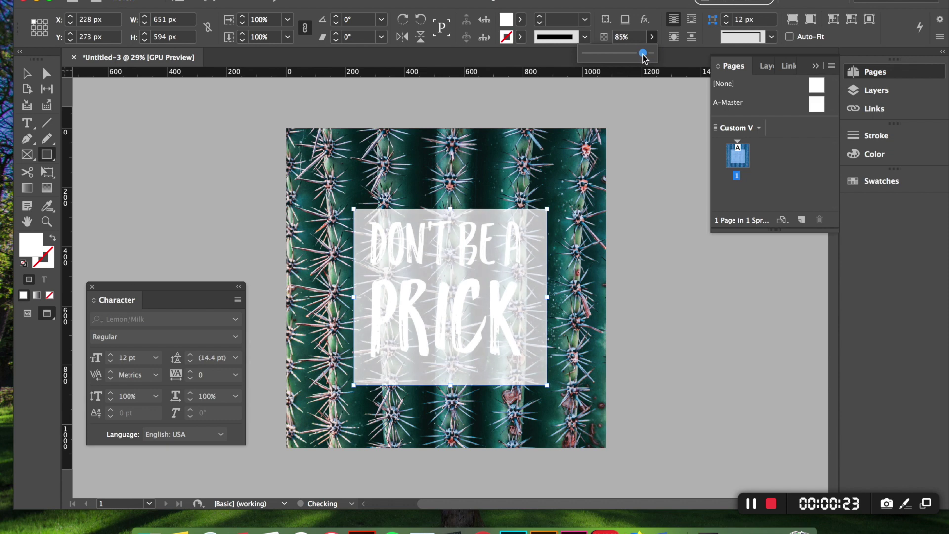
left_click(642, 269)
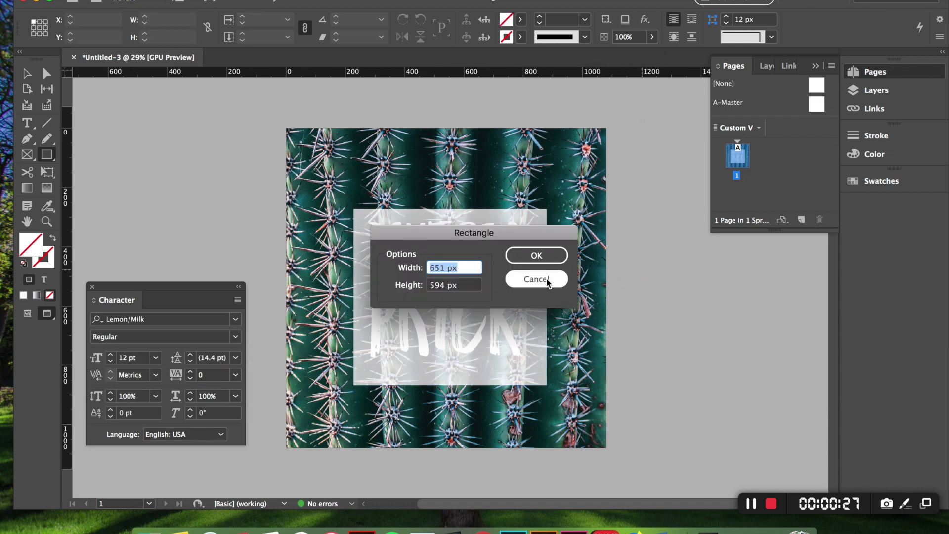
left_click(544, 279)
- Nudge the white box around the slogan and bring it forward to sit just behind the text
key("v")
left_click(594, 360)
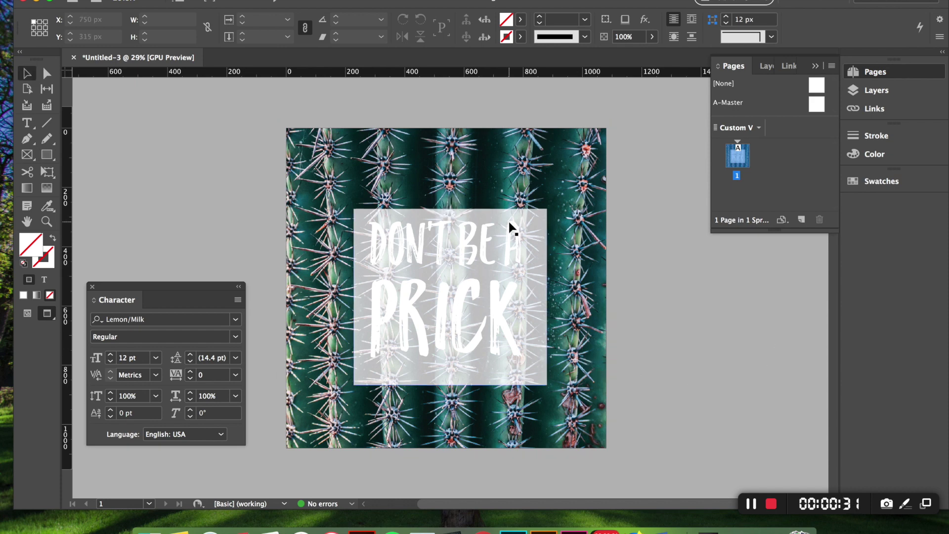
left_click(485, 246)
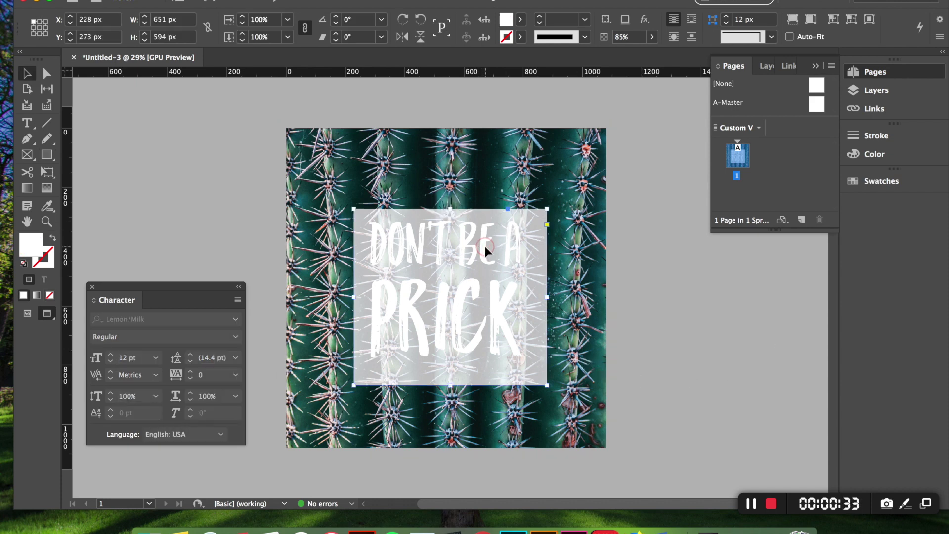
mouse_move(500, 240)
left_mouse_down()
mouse_move(495, 337)
mouse_move(497, 231)
left_mouse_up()
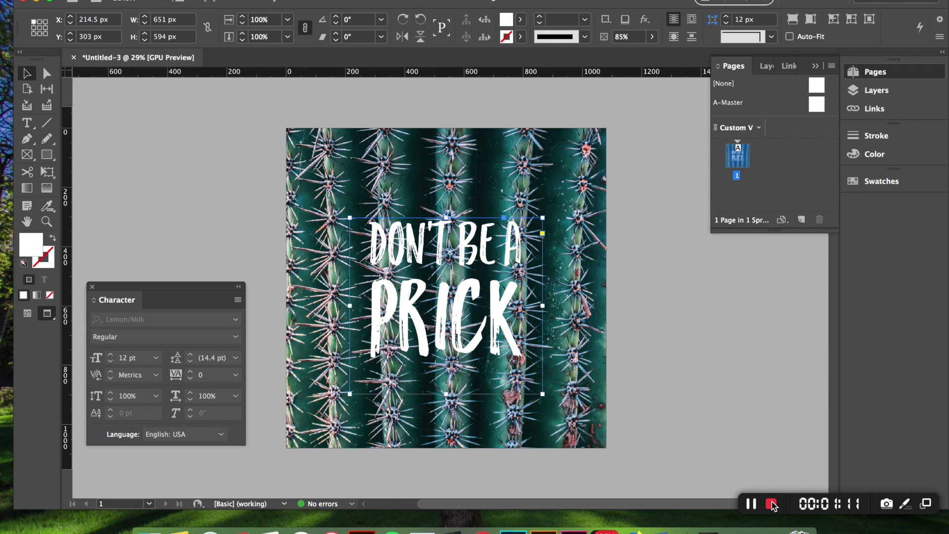
key("super+shift+z")
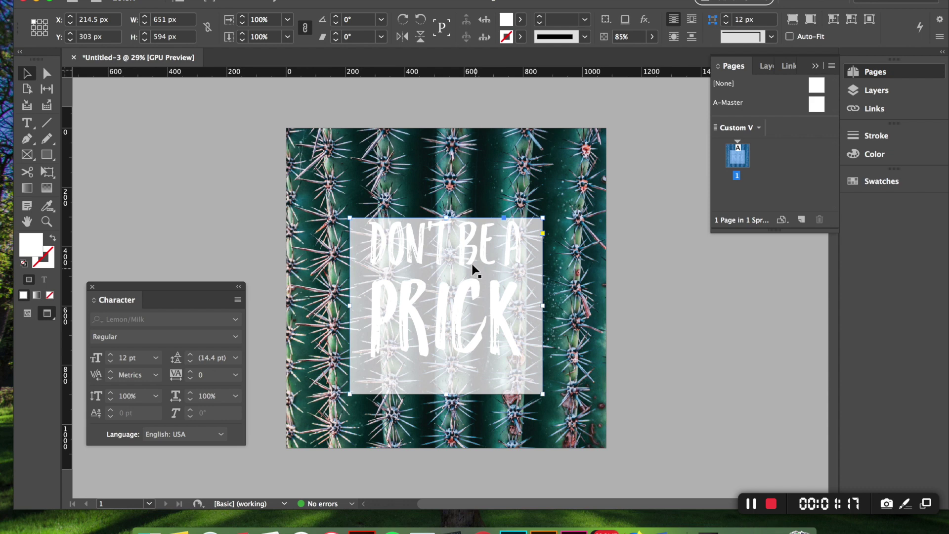
- Change the text colour of both slogan frames to dark teal #053439
left_click(437, 252)
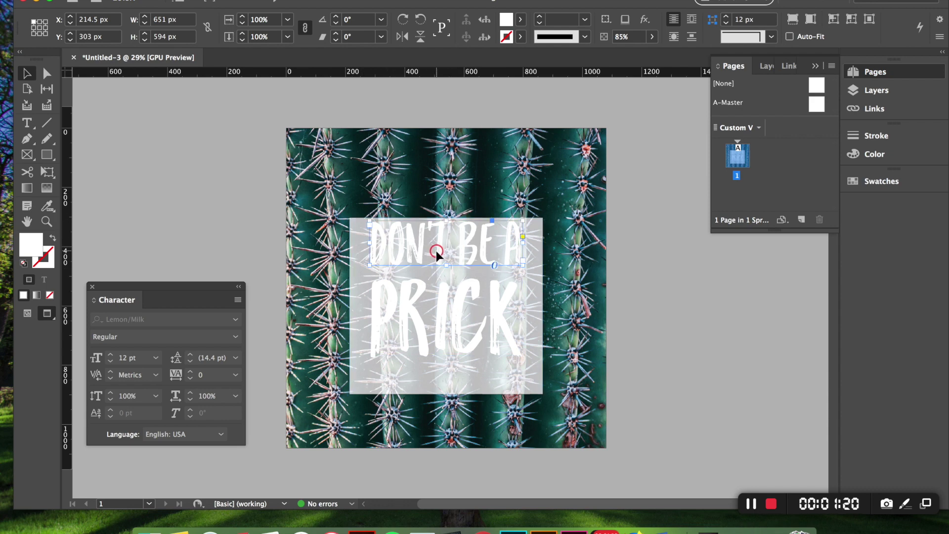
left_click(437, 316, "shift")
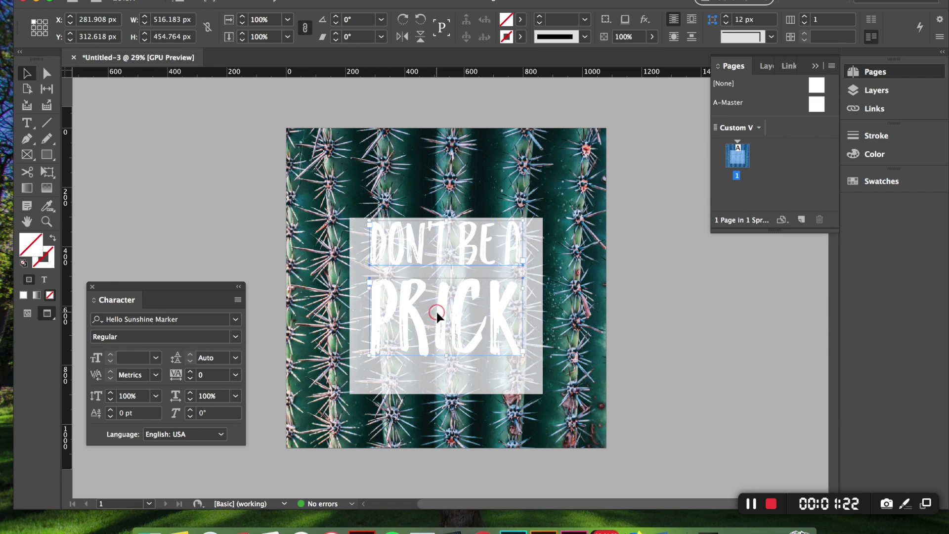
left_click(44, 280)
double_click(29, 243)
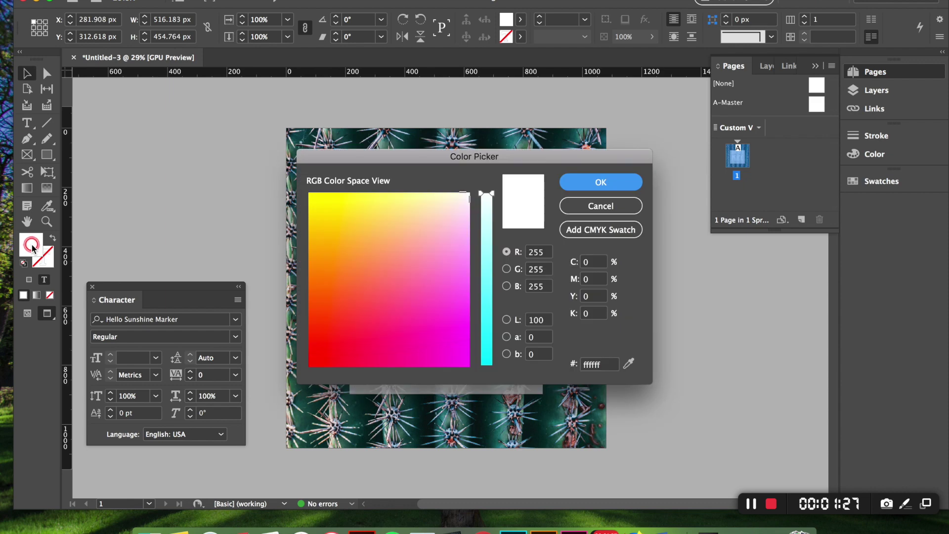
double_click(596, 364)
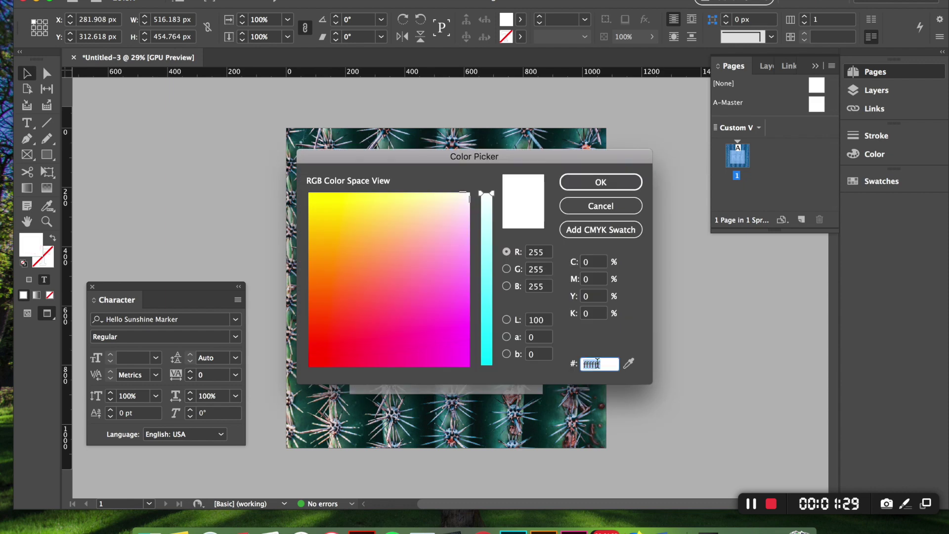
type("053439")
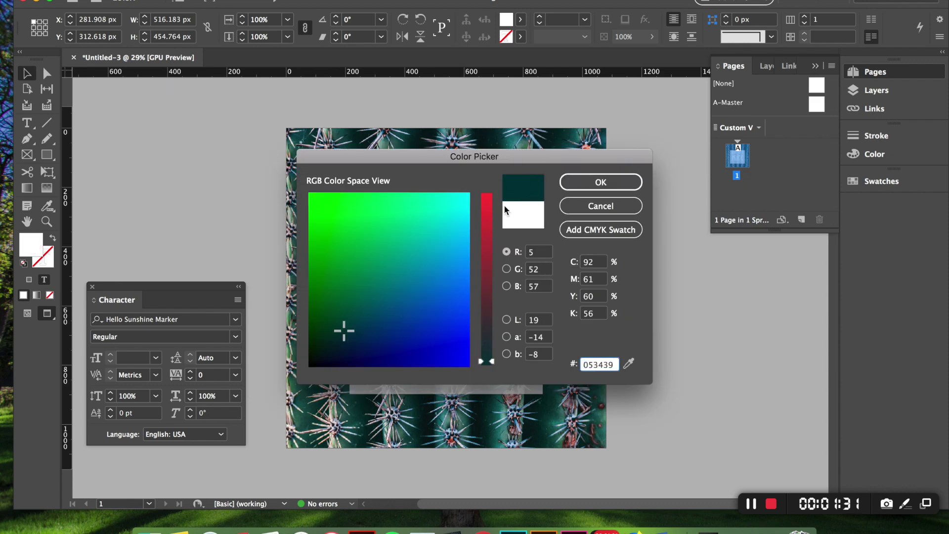
left_click(620, 183)
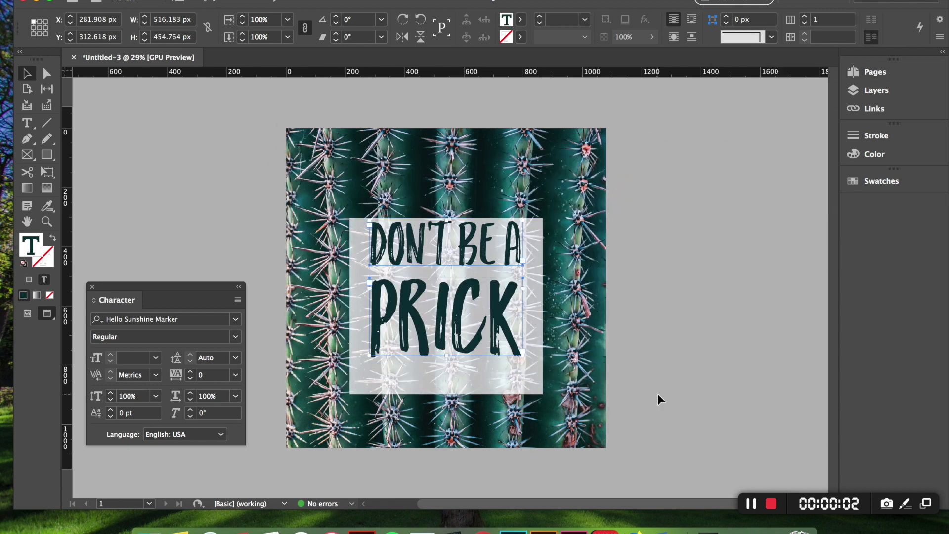
- Open the Align panel from Window > Object & Layout and dock it in the right panel column
left_click(649, 236)
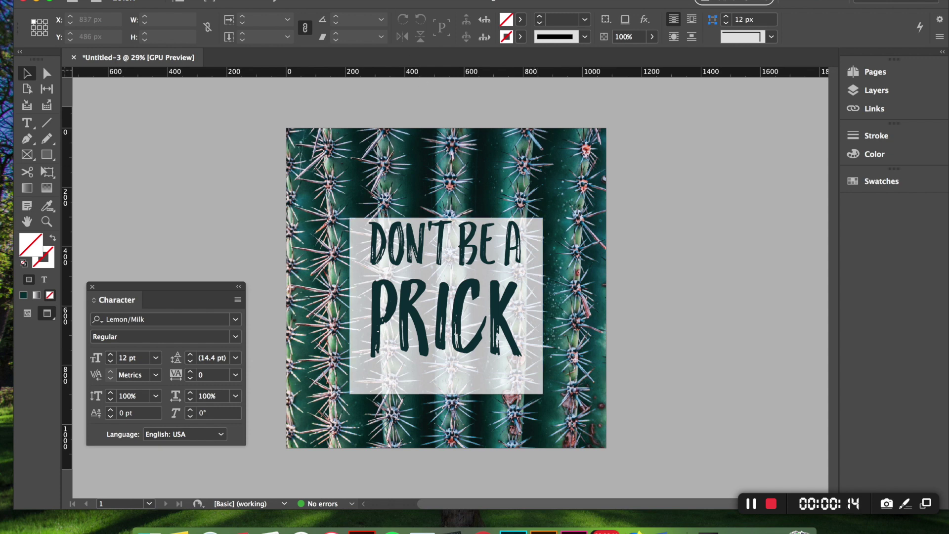
left_click(356, 1)
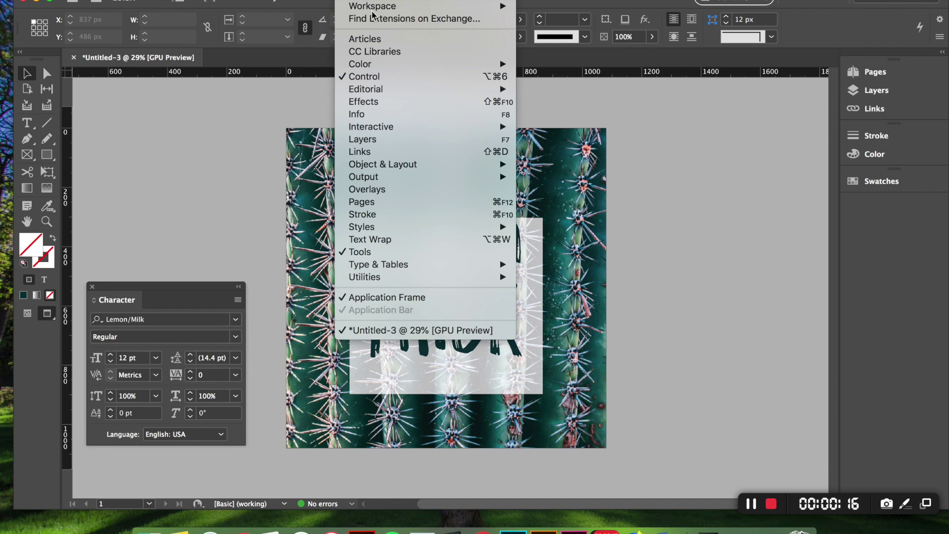
mouse_move(405, 168)
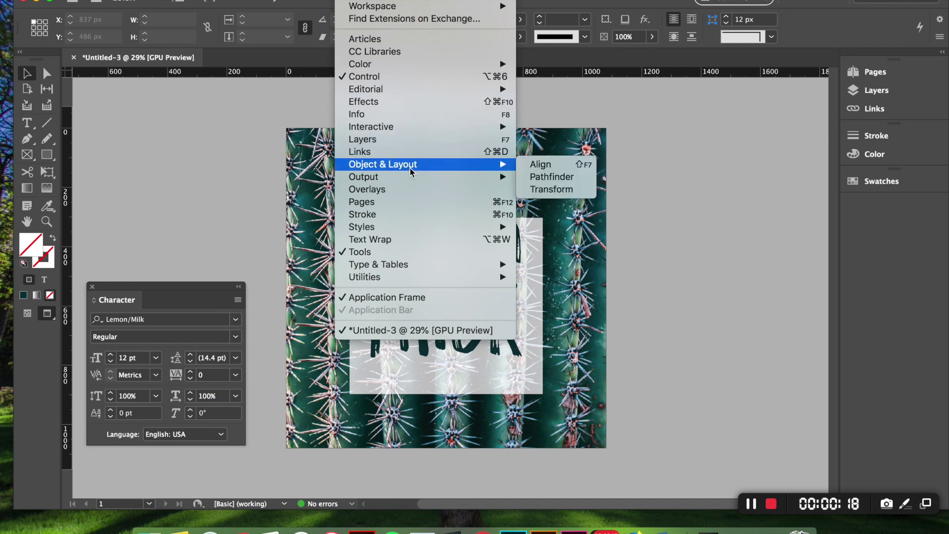
left_click(541, 165)
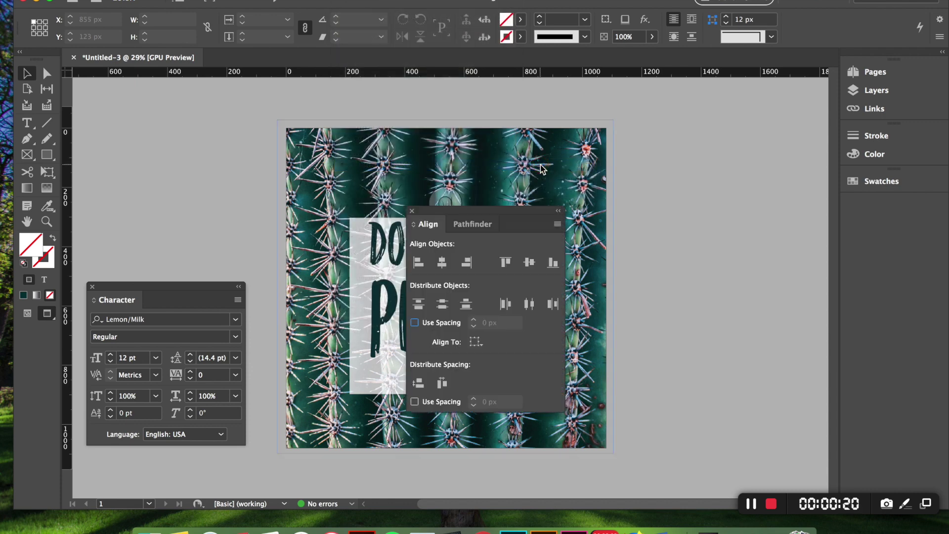
left_click_drag(437, 210, 873, 229)
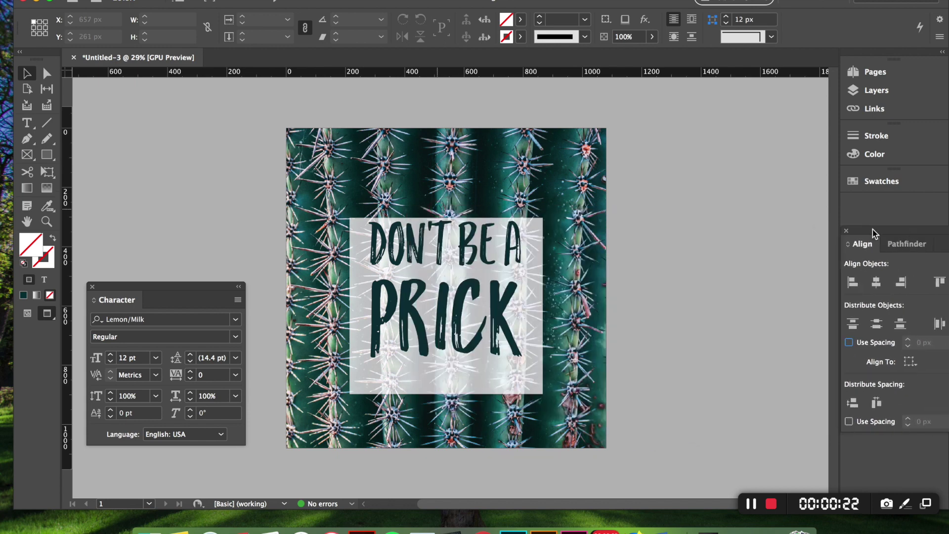
left_click(849, 221)
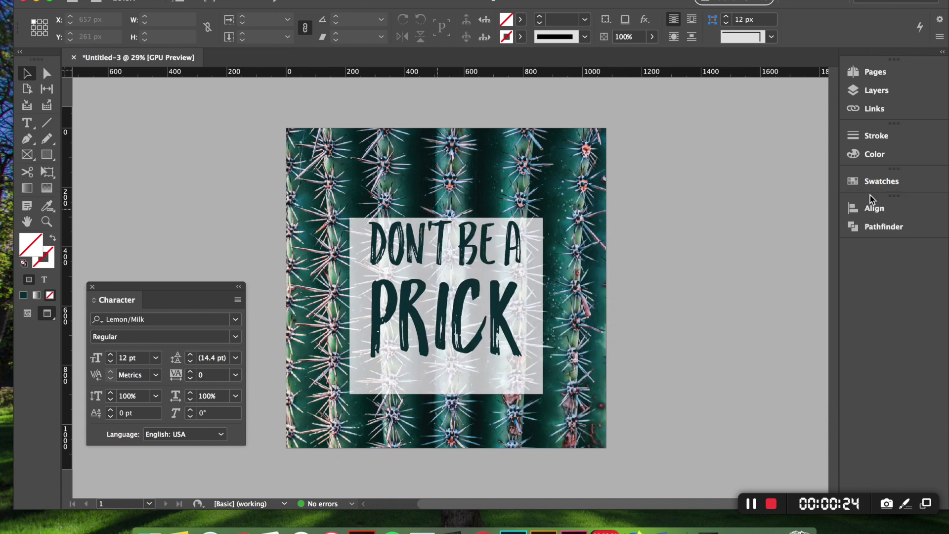
left_click(871, 208)
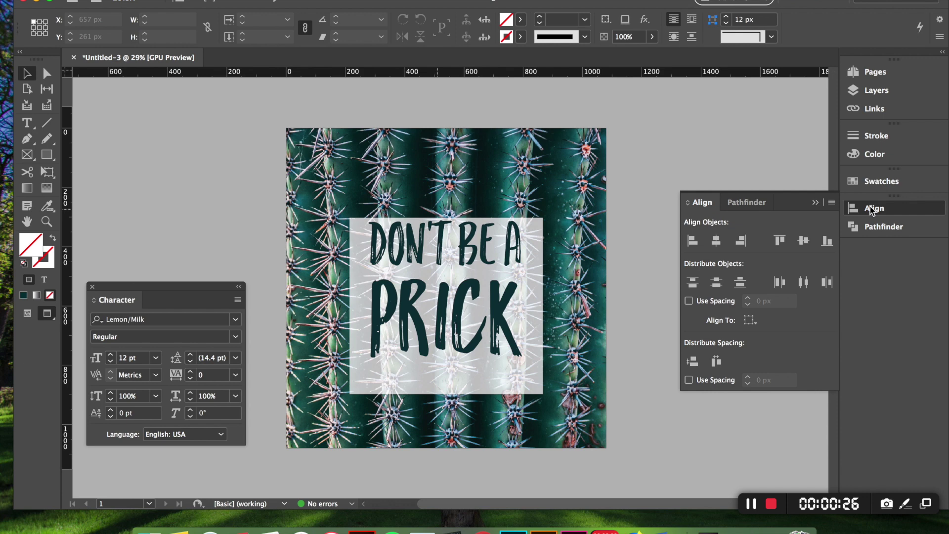
- Centre the white box vertically with Align to Page, then select both slogan text frames
left_click(539, 253)
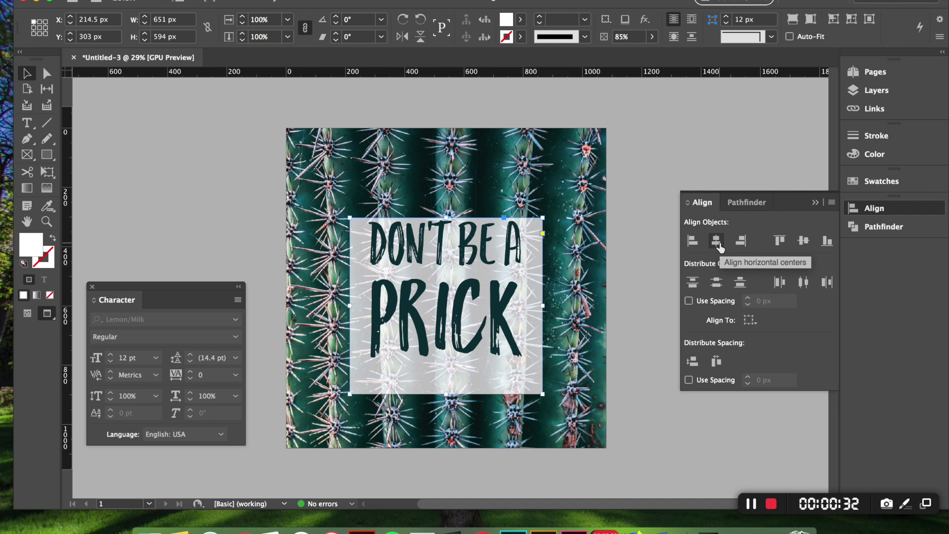
left_click(804, 243)
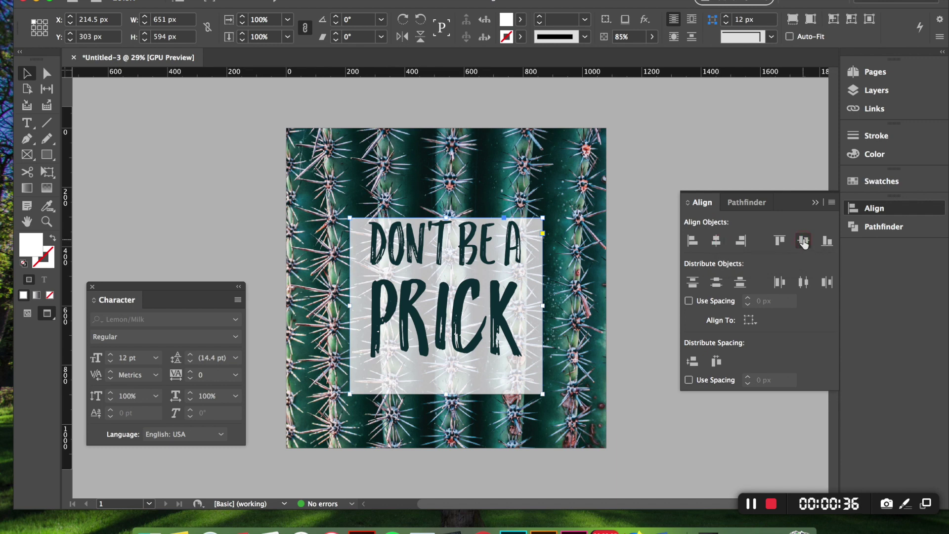
left_click(750, 321)
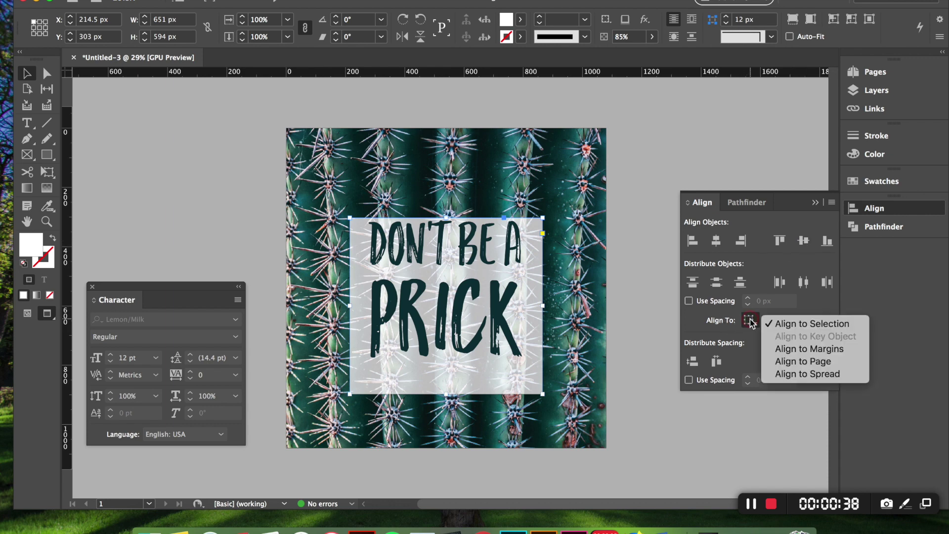
left_click(789, 364)
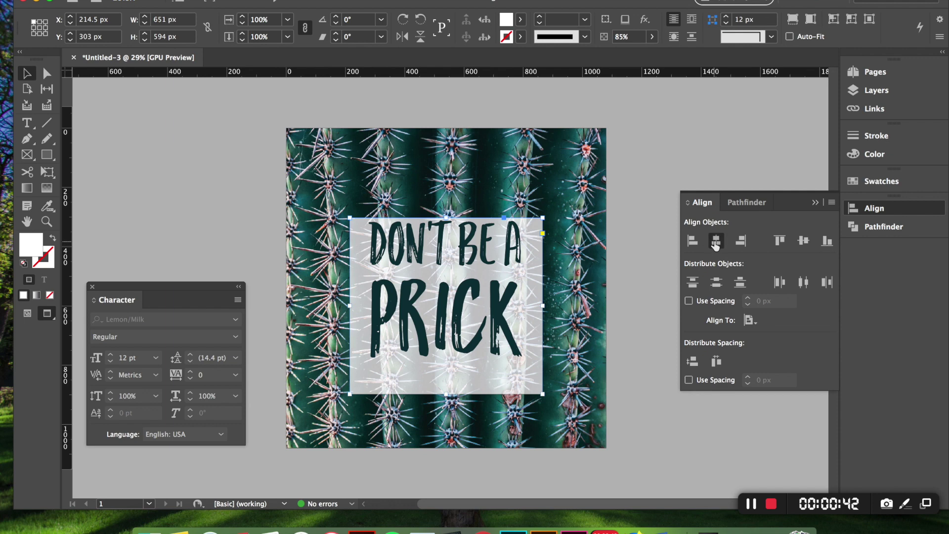
left_click(803, 240)
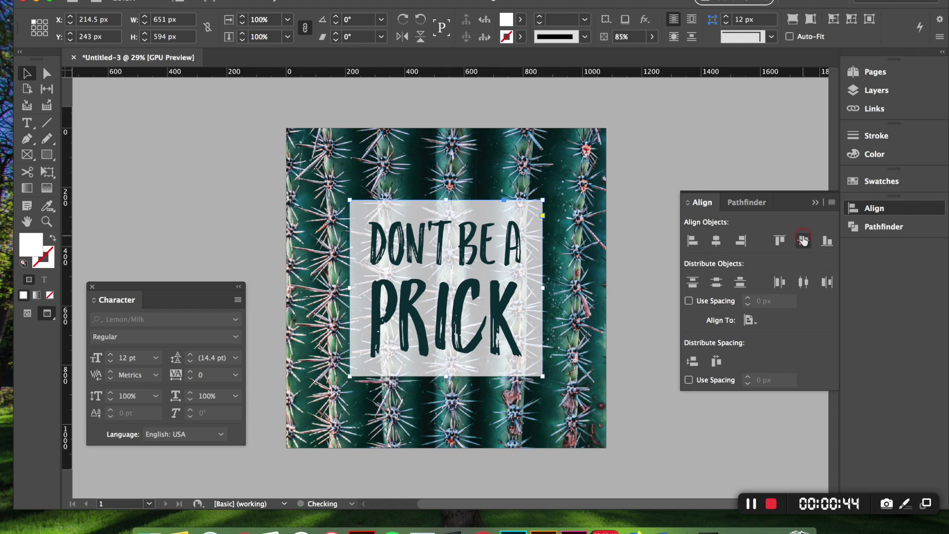
left_click(653, 239)
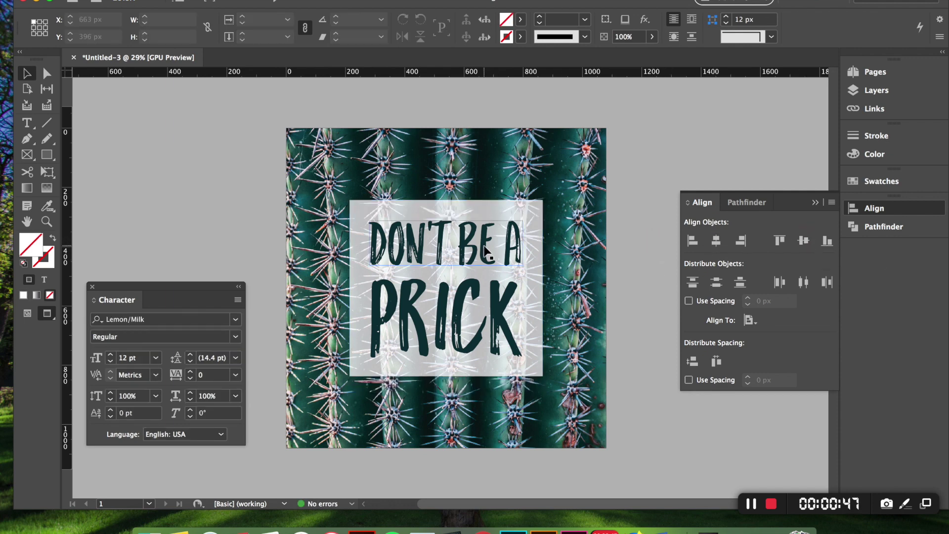
left_click_drag(482, 253, 481, 253)
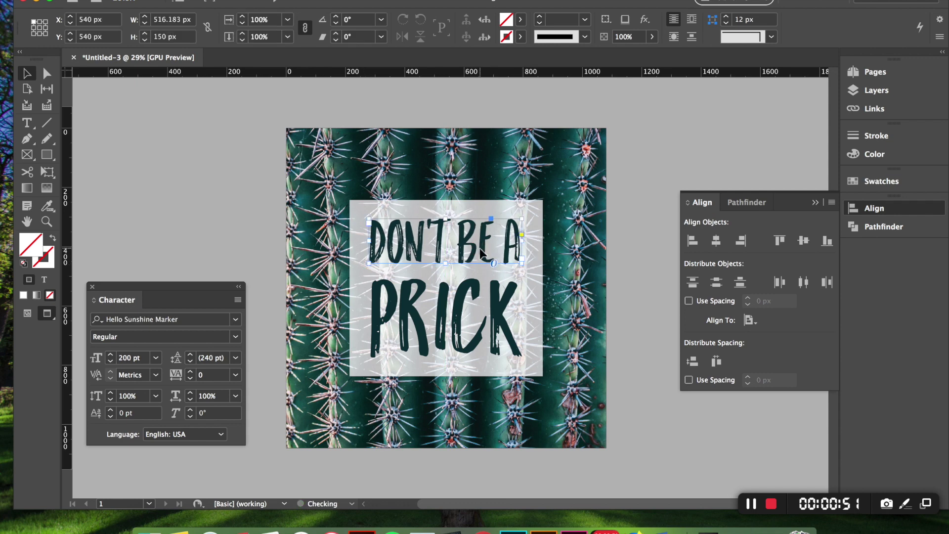
left_click(492, 314, "shift")
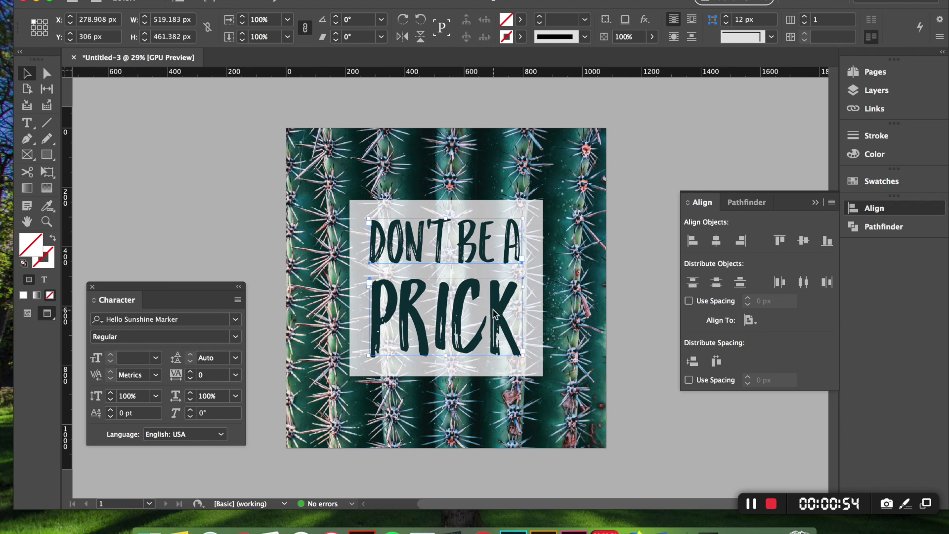
- Group the DON'T BE A and PRICK frames and centre the group horizontally and vertically on the page
right_click(493, 313)
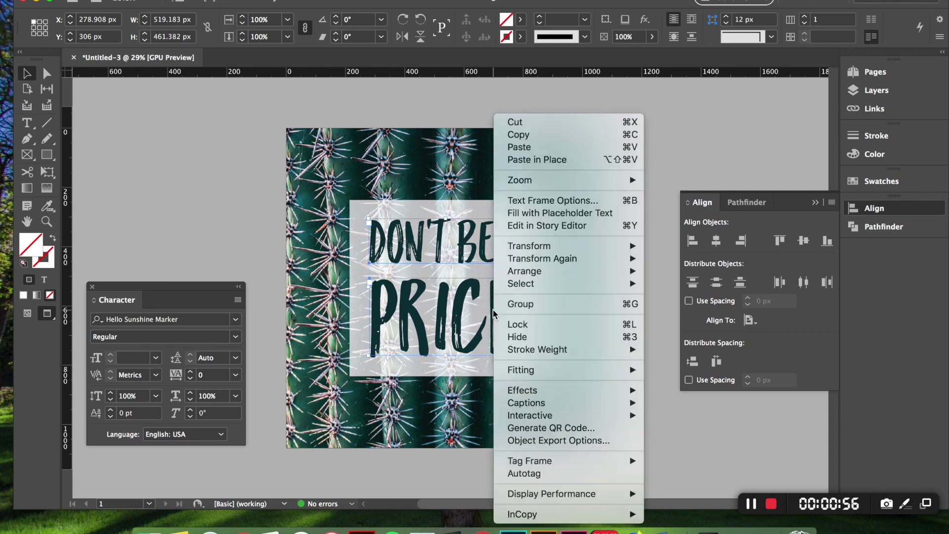
left_click(520, 305)
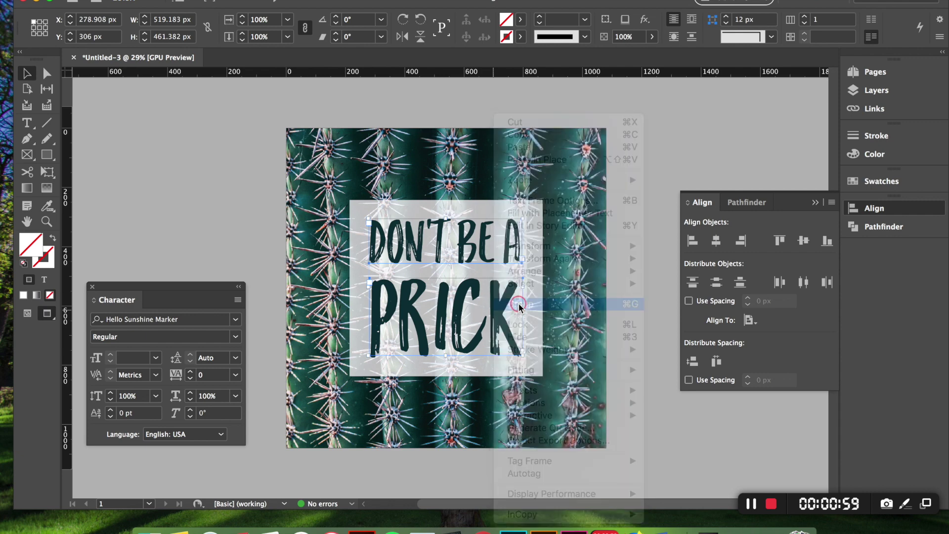
left_click(619, 174)
left_click_drag(520, 251, 485, 252)
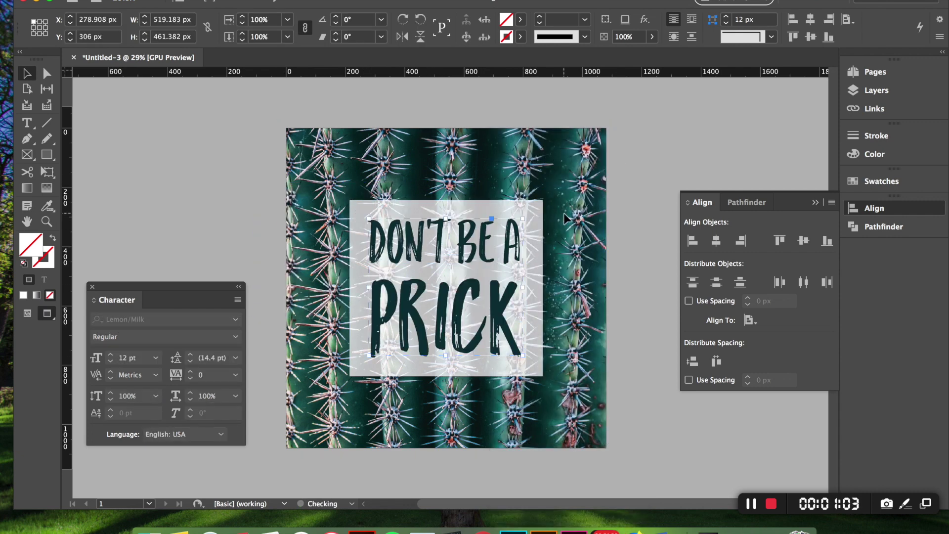
left_click(716, 241)
left_click(804, 241)
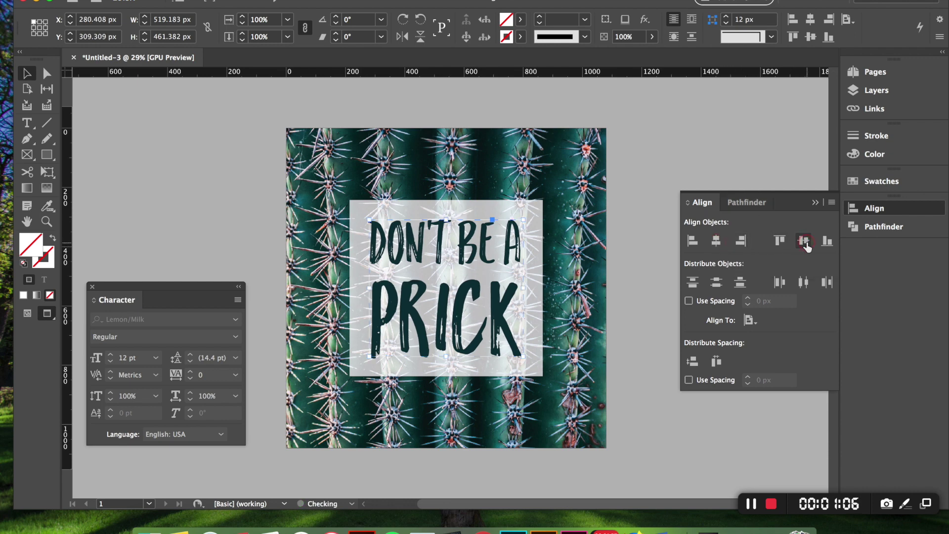
left_click(631, 252)
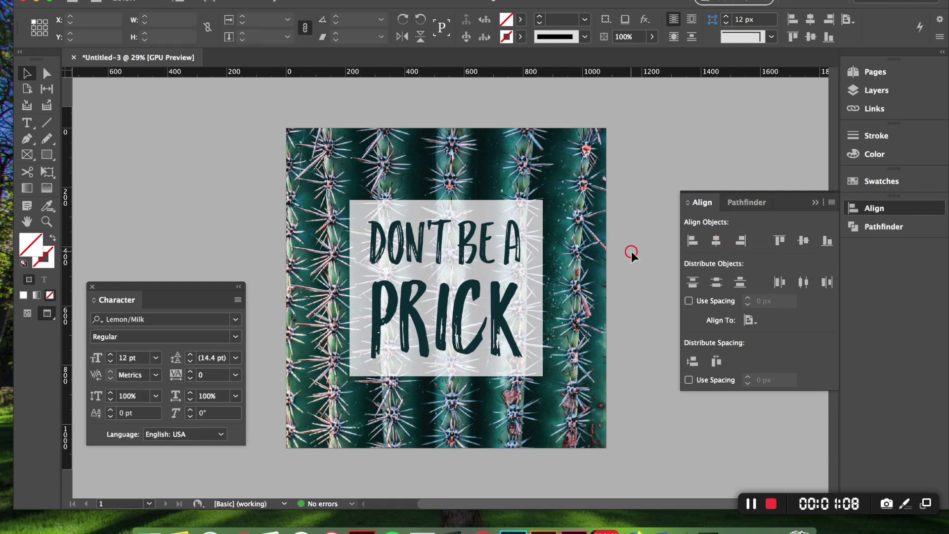
left_click(48, 156)
- Draw a narrow spacer rectangle and fill it dark blue
scroll(408, 337, "up", 1)
scroll(408, 336, "up", 2)
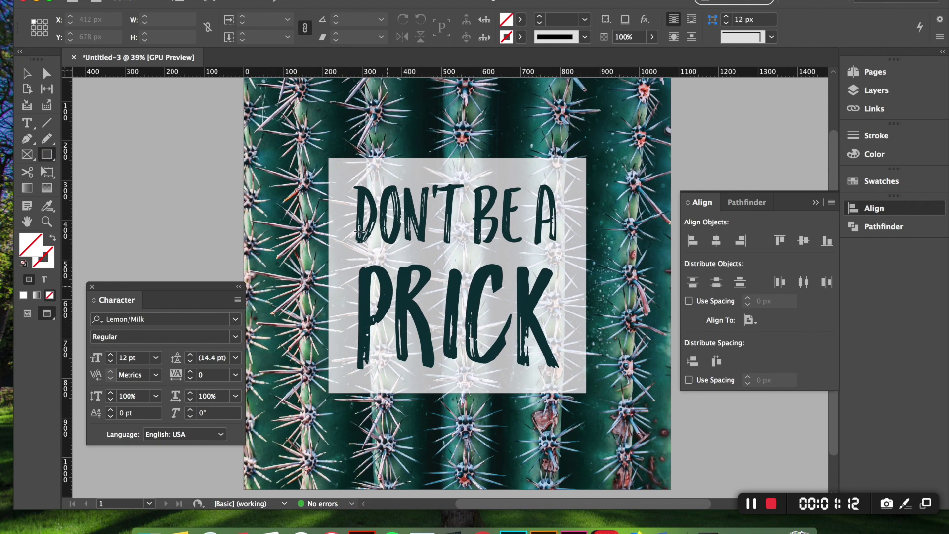
left_click_drag(331, 217, 357, 350)
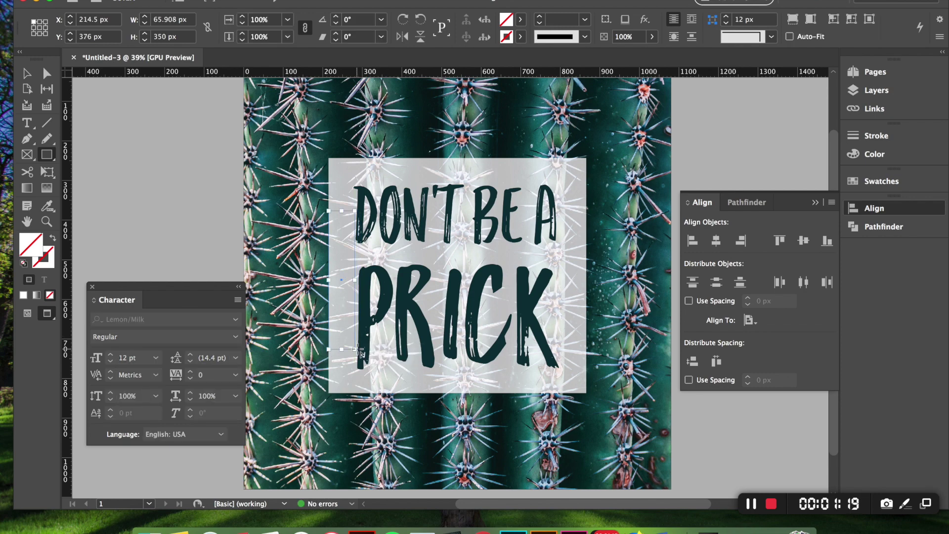
key("v")
left_click_drag(355, 280, 355, 281)
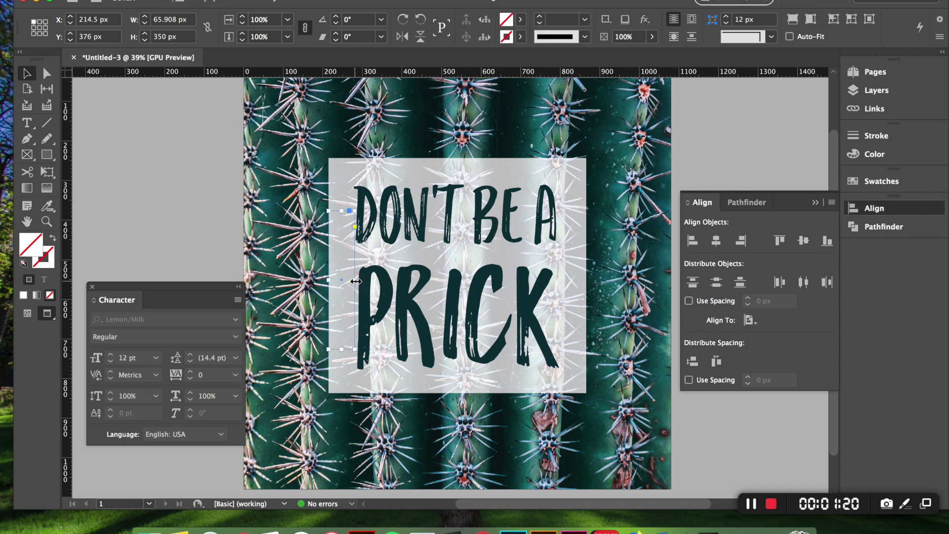
double_click(33, 253)
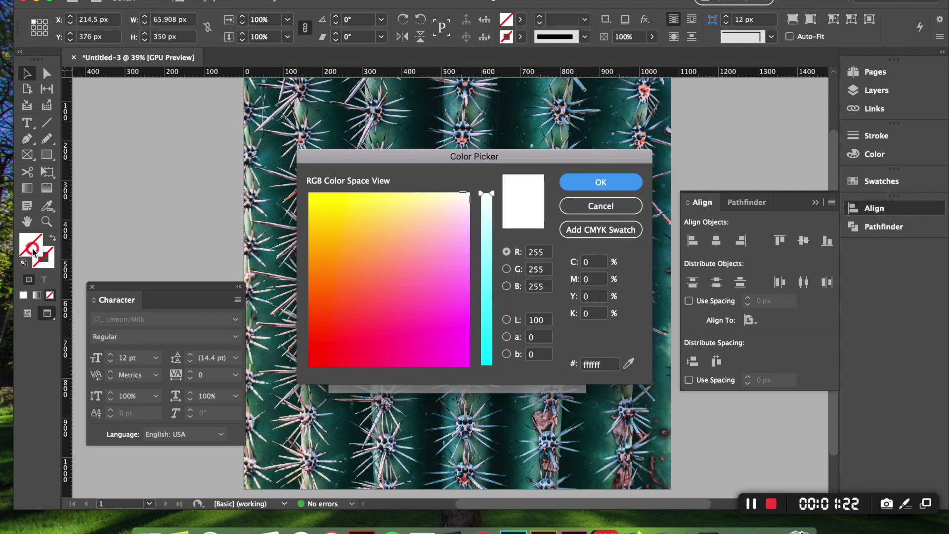
left_click(392, 323)
left_click(487, 327)
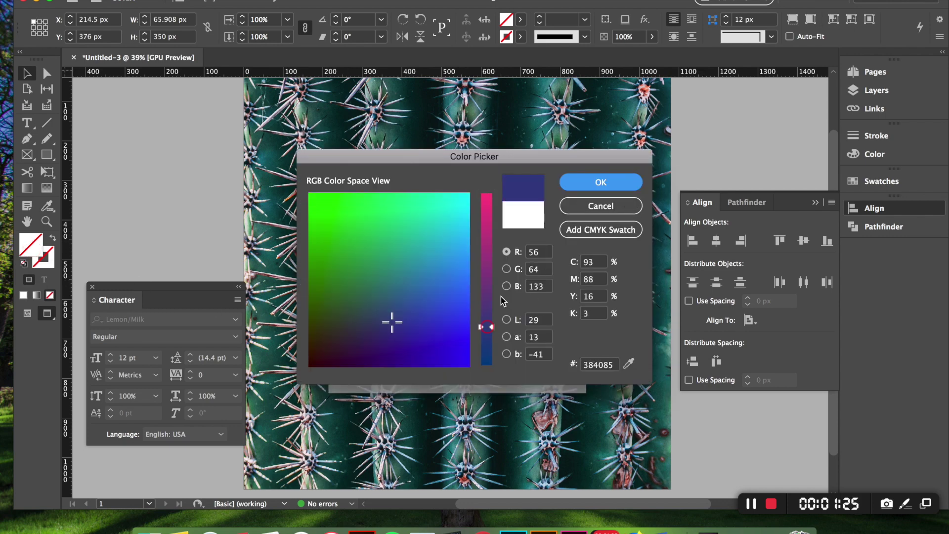
left_click(601, 182)
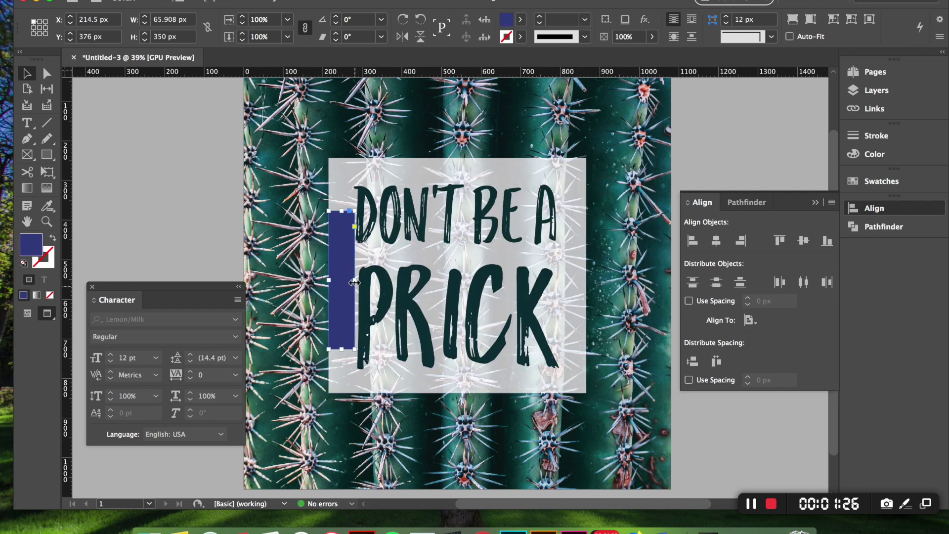
left_click_drag(355, 281, 358, 283)
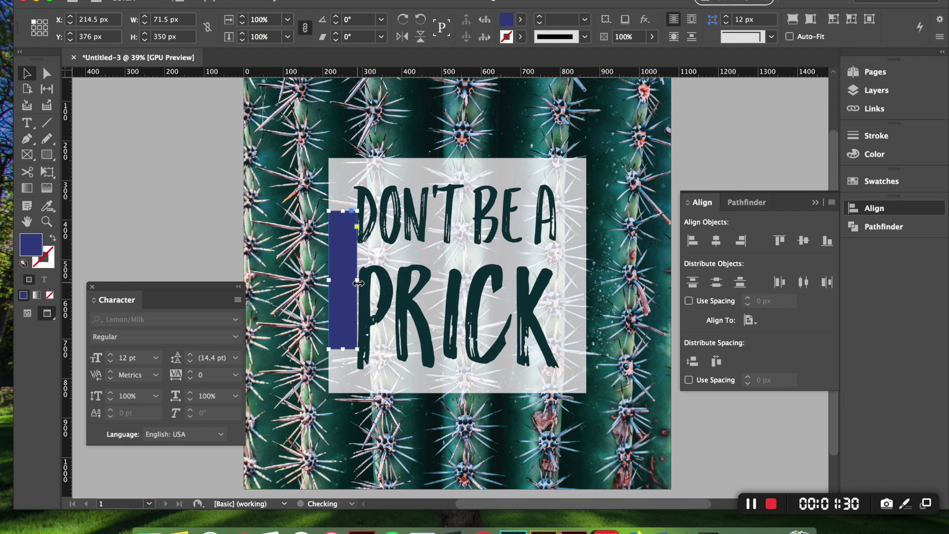
- Nudge PRICK 5 px left, move the blue bar to its right, and scale PRICK to meet it
left_click(386, 306)
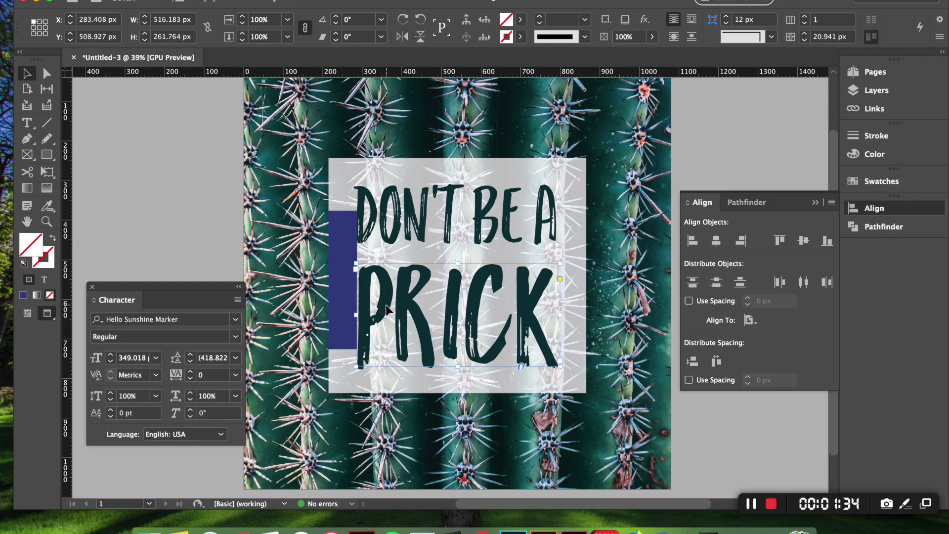
key("Left")
key("Left")
key("Left")
key("Left")
key("Left")
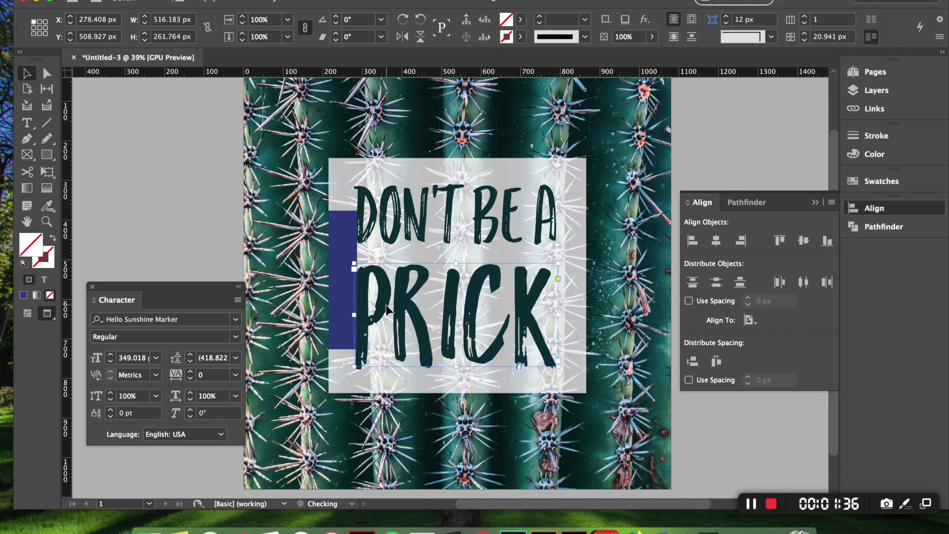
left_click(337, 242)
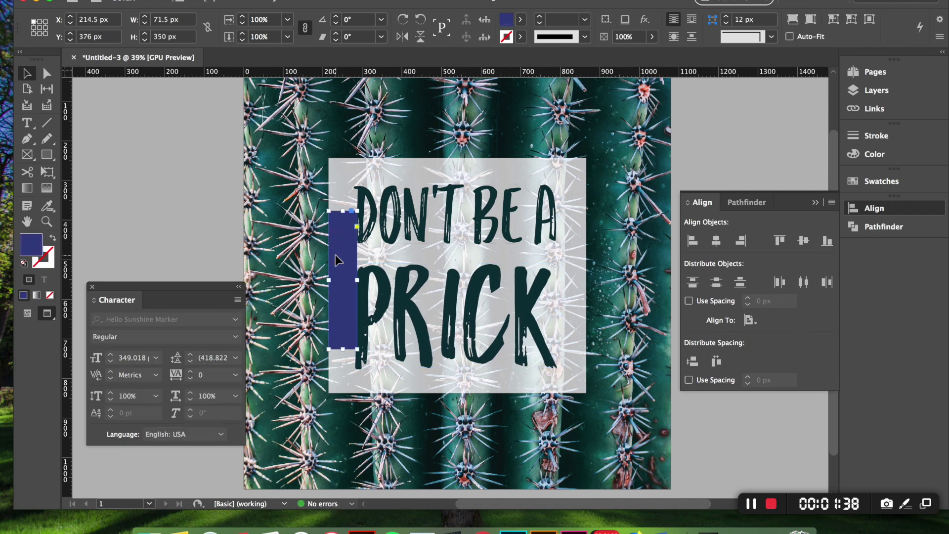
left_click_drag(335, 254, 561, 253)
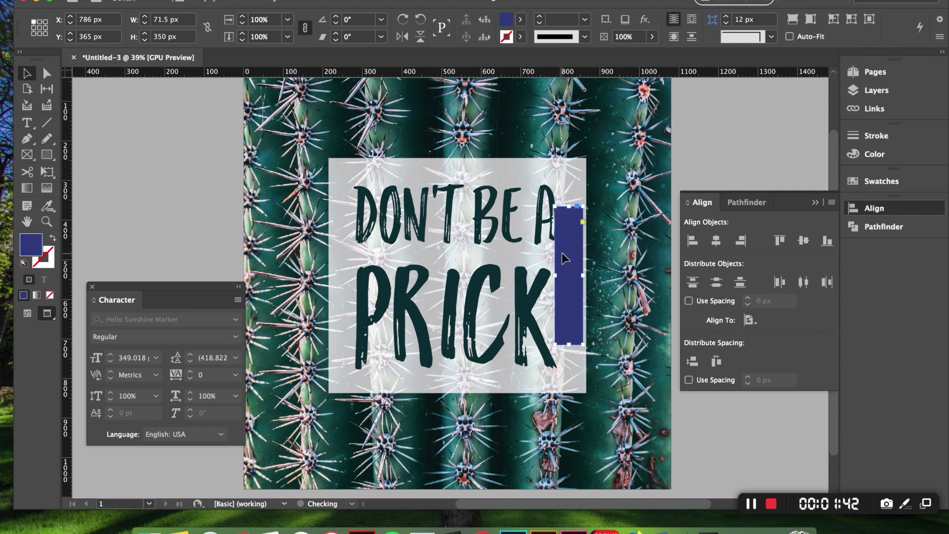
left_click(545, 290)
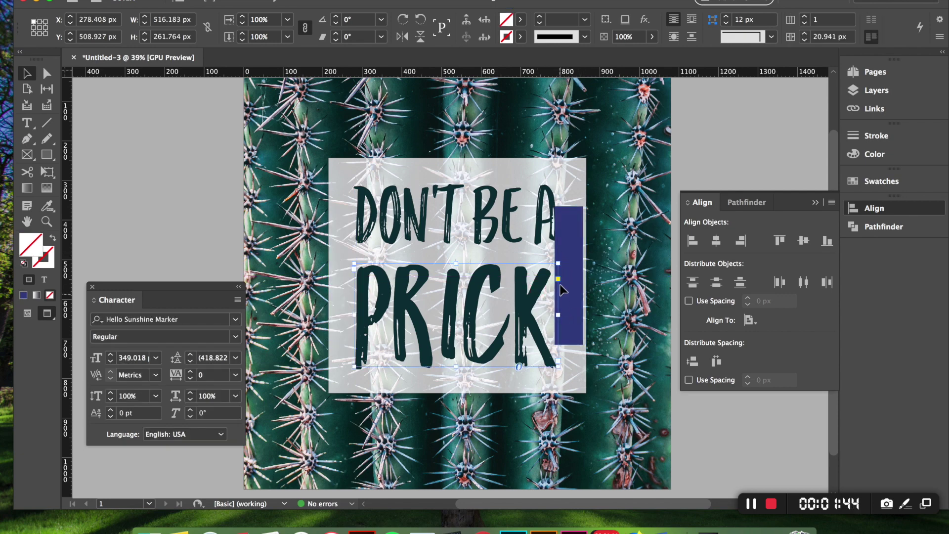
left_click_drag(558, 263, 561, 263)
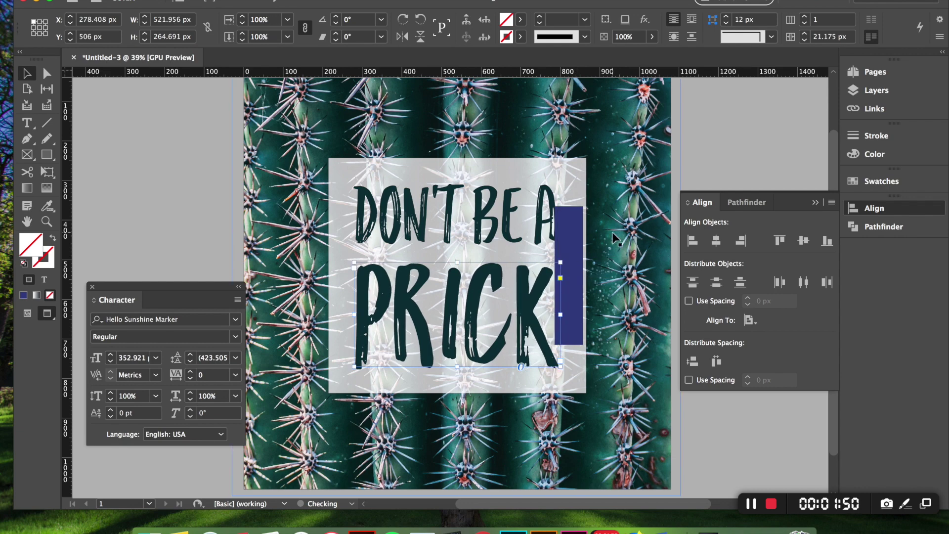
- Set the blue bar flush with the box's right edge and nudge PRICK 3 px right
left_click(569, 250)
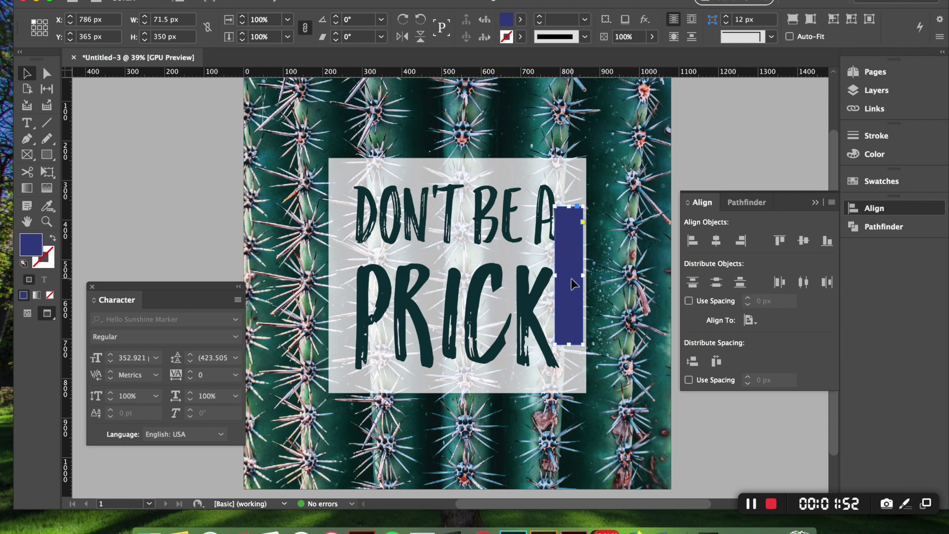
left_click_drag(572, 279, 576, 283)
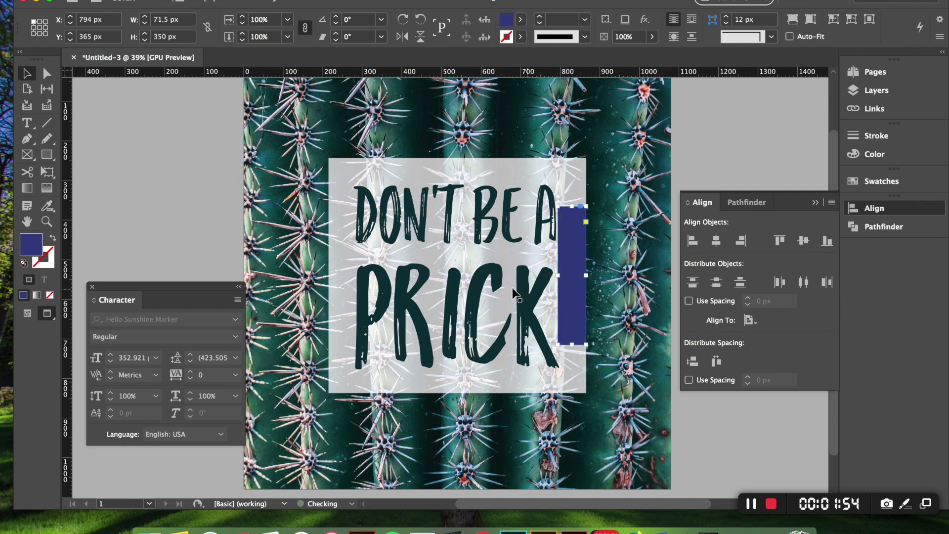
left_click(511, 292)
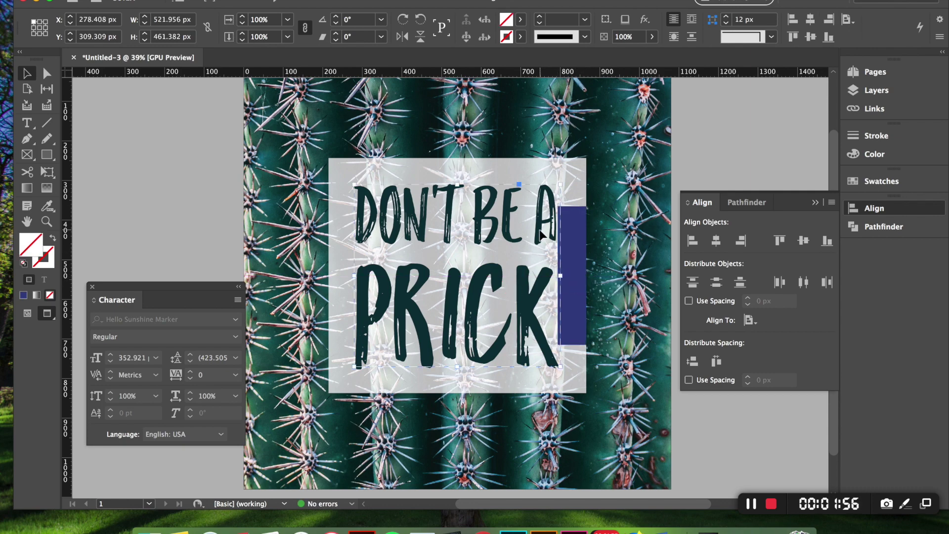
key("Right")
key("Right")
key("Right")
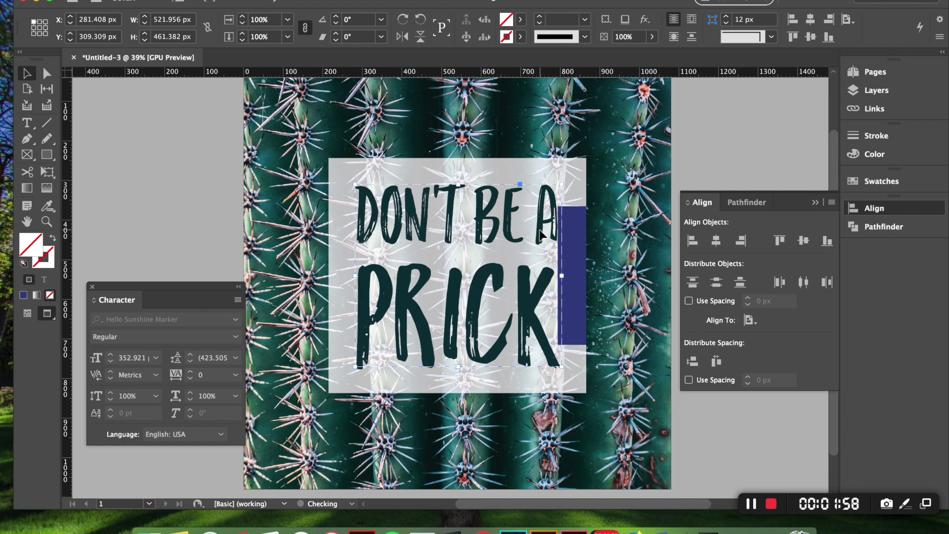
left_click(572, 246)
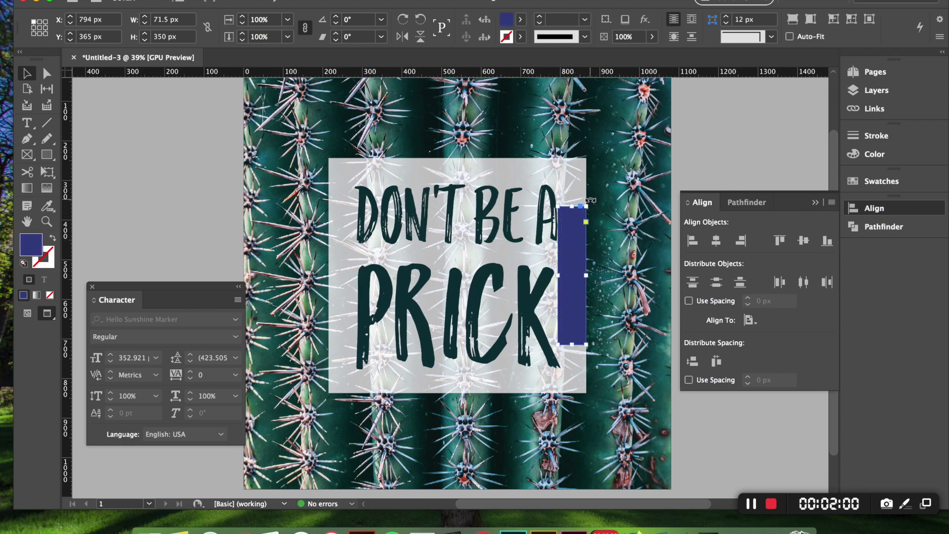
- Rotate the blue bar -90° and check the spacing above and below the headline
left_click_drag(590, 200, 645, 306)
left_click_drag(578, 276, 460, 149)
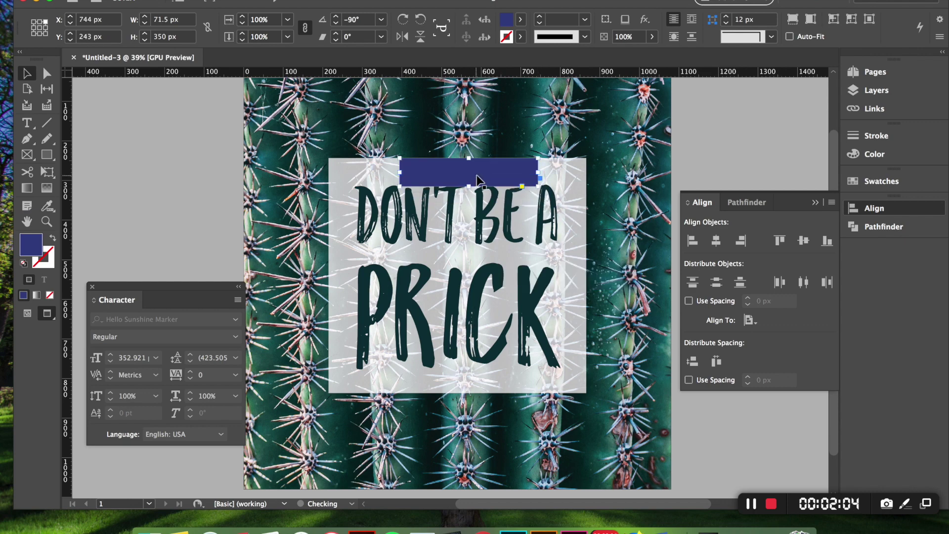
left_click(476, 211)
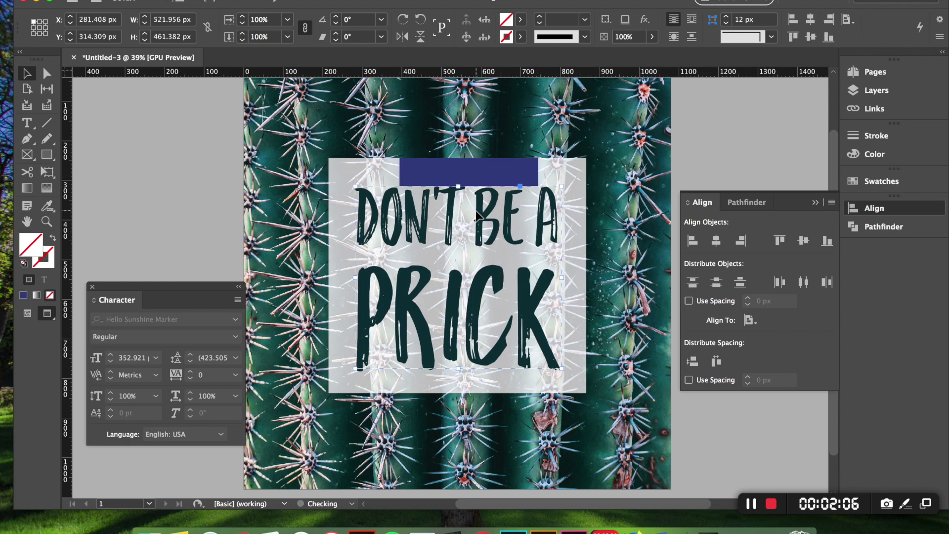
left_click_drag(496, 174, 459, 397)
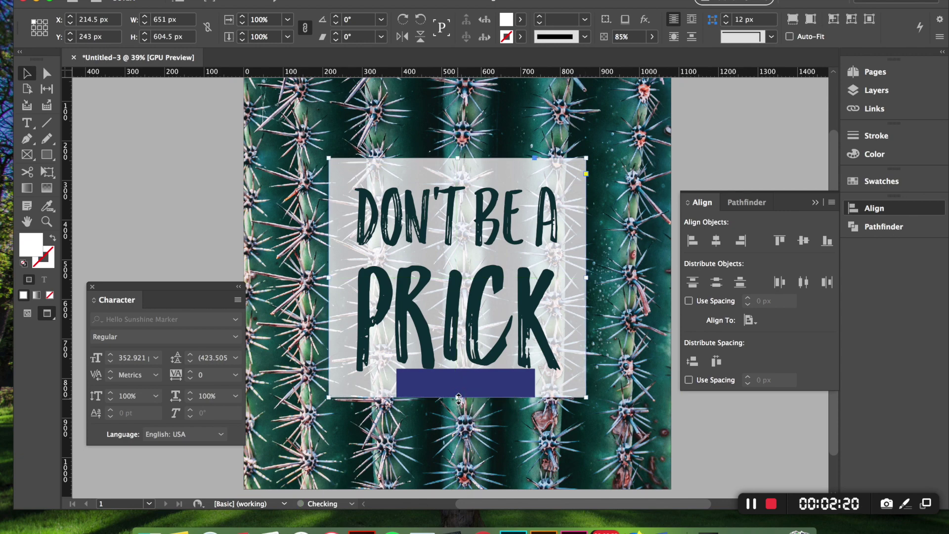
- Delete the blue spacer bar and select both the headline and the white box
left_click(496, 387)
key("Delete")
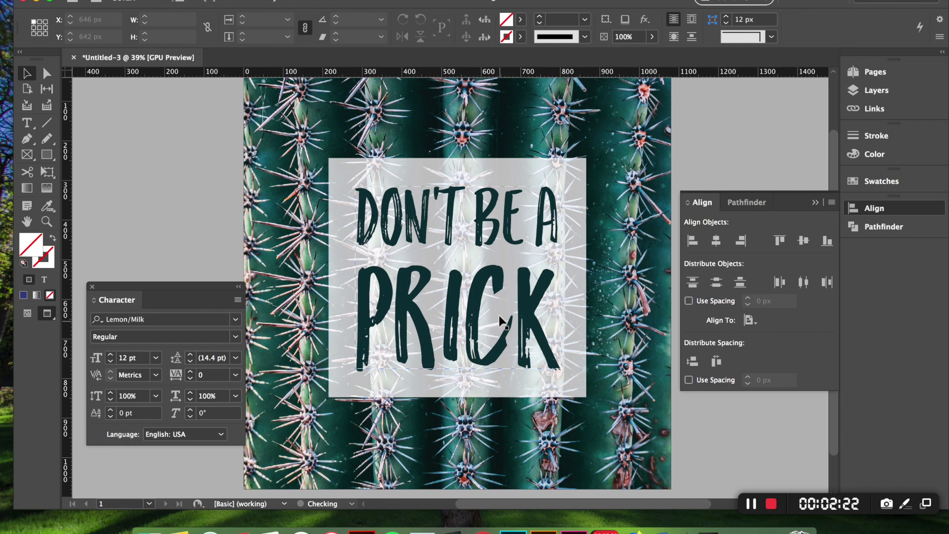
left_click(494, 278)
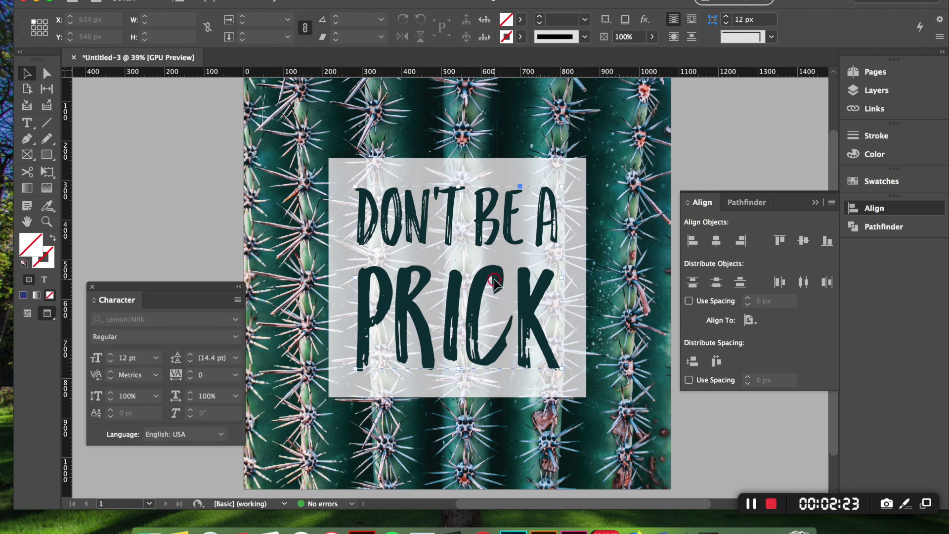
left_click(571, 284, "shift")
right_click(572, 285)
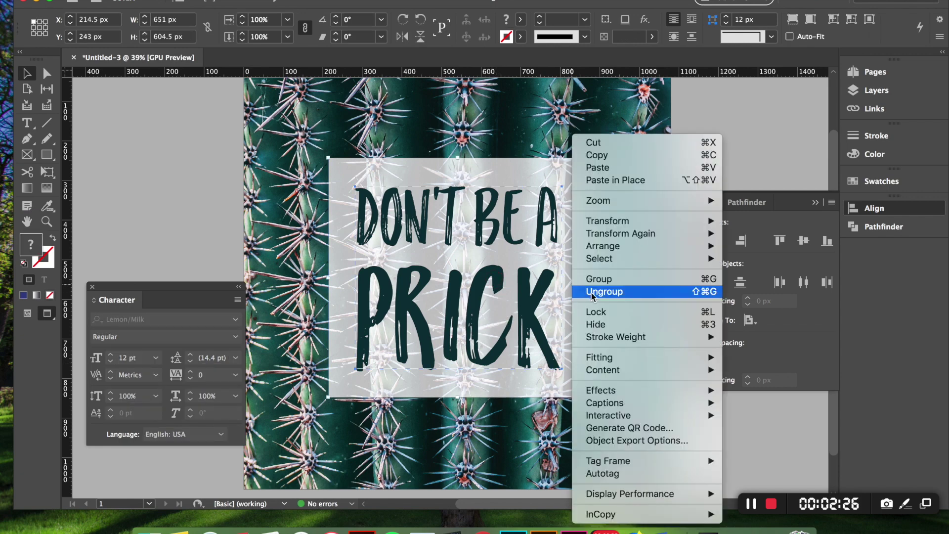
- Group the headline with the white box, align the group, deselect, and zoom out
left_click(603, 280)
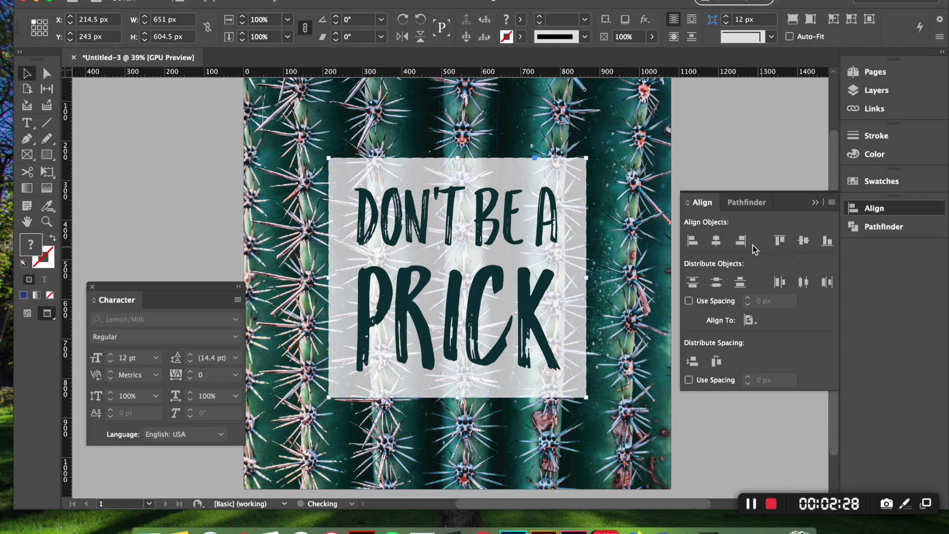
left_click(716, 240)
left_click(705, 144)
scroll(705, 145, "down", 3)
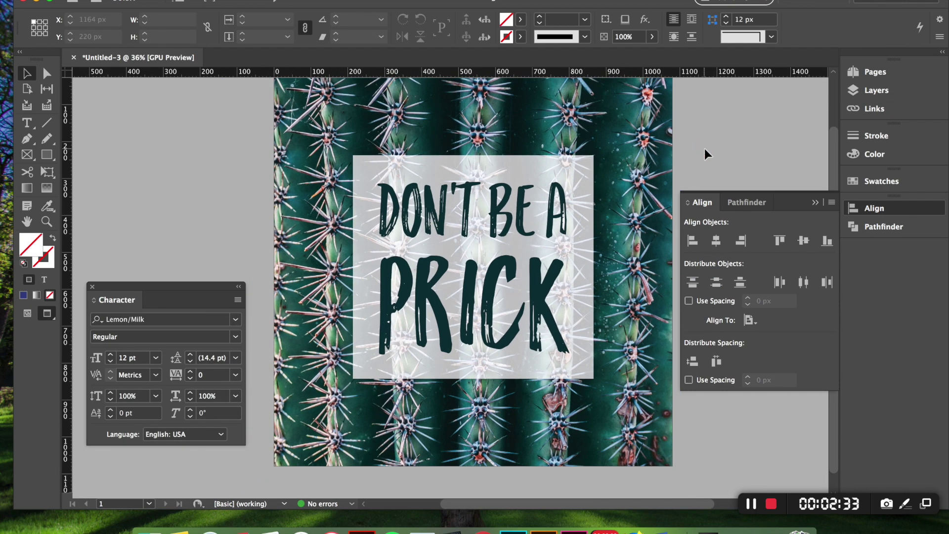